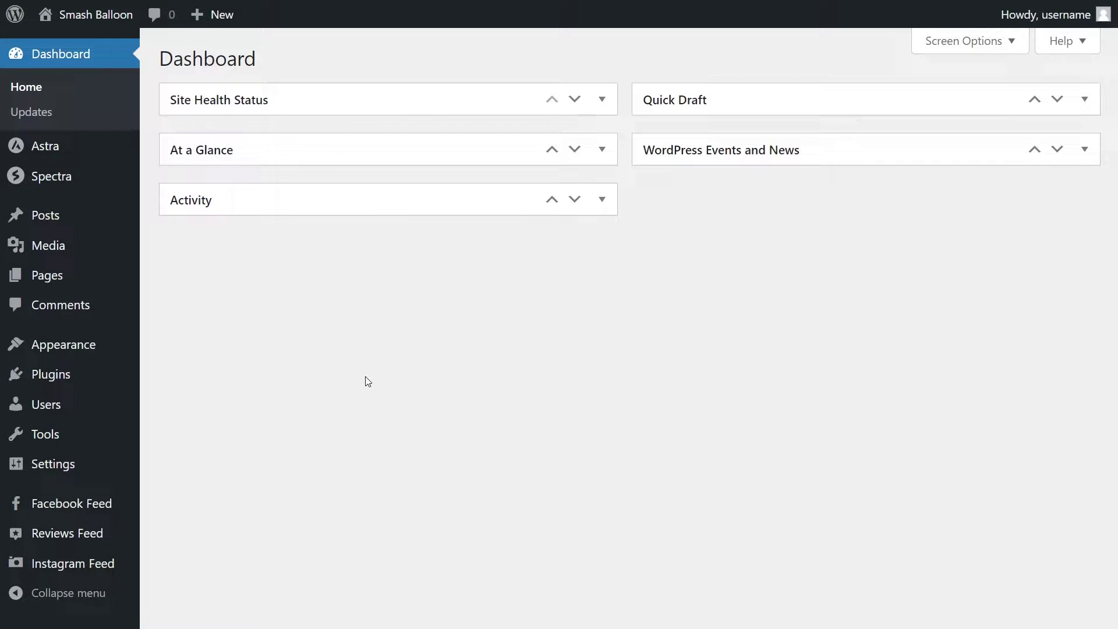
- Upload YouTube-Feed-Pro-2.1-Developer.zip under Plugins > Add New, install it and activate it
{"action": "mouse_move", "coordinate": [85, 382]}
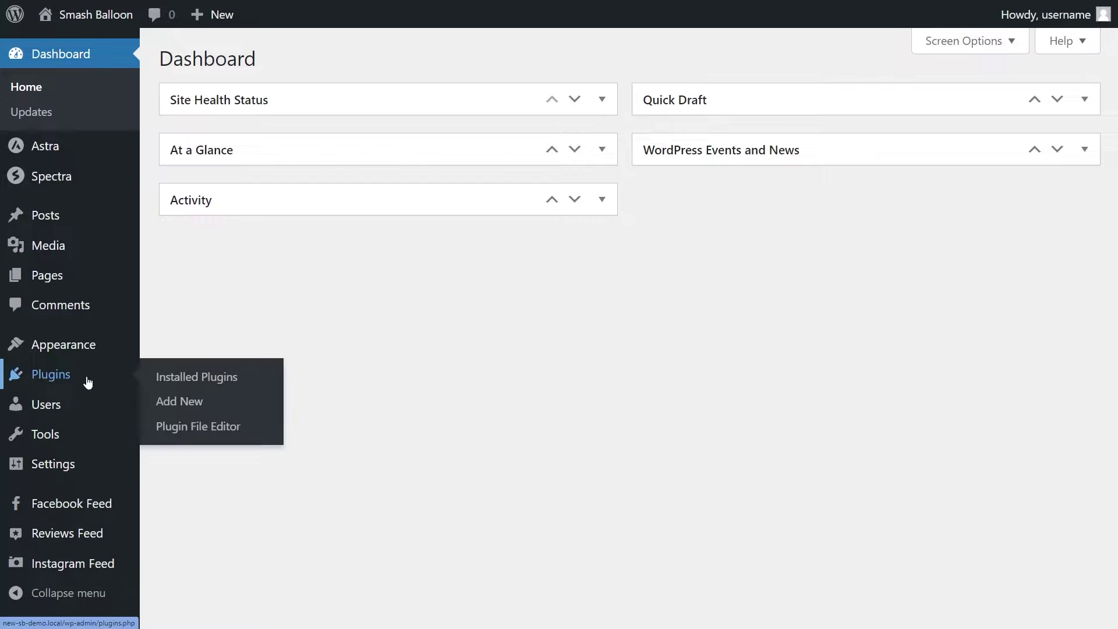
{"action": "left_click", "coordinate": [187, 406]}
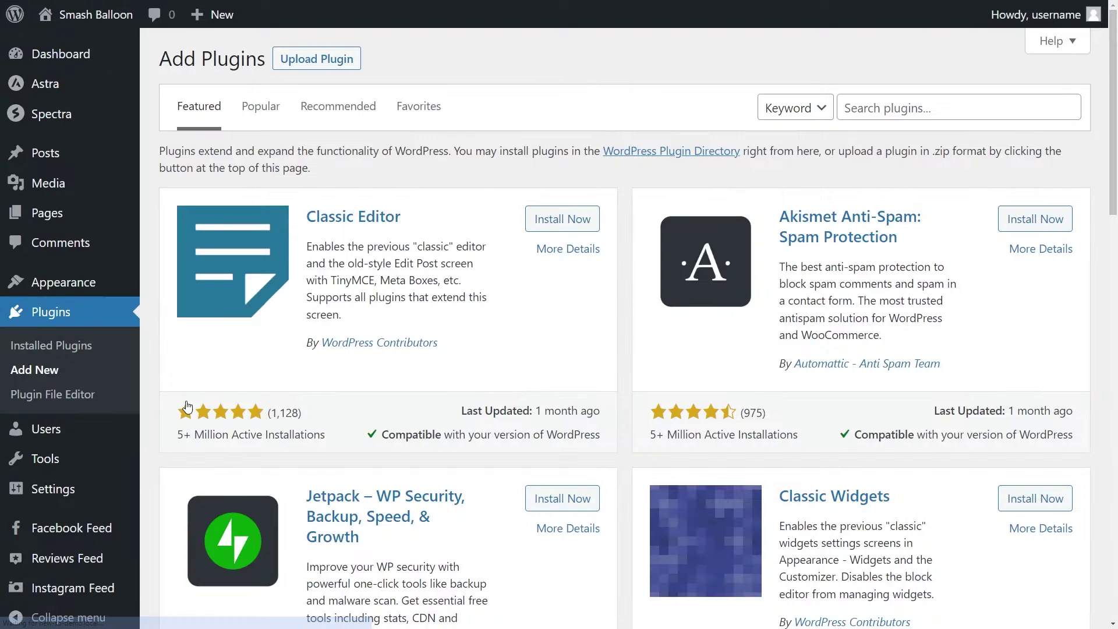
{"action": "left_click", "coordinate": [302, 69]}
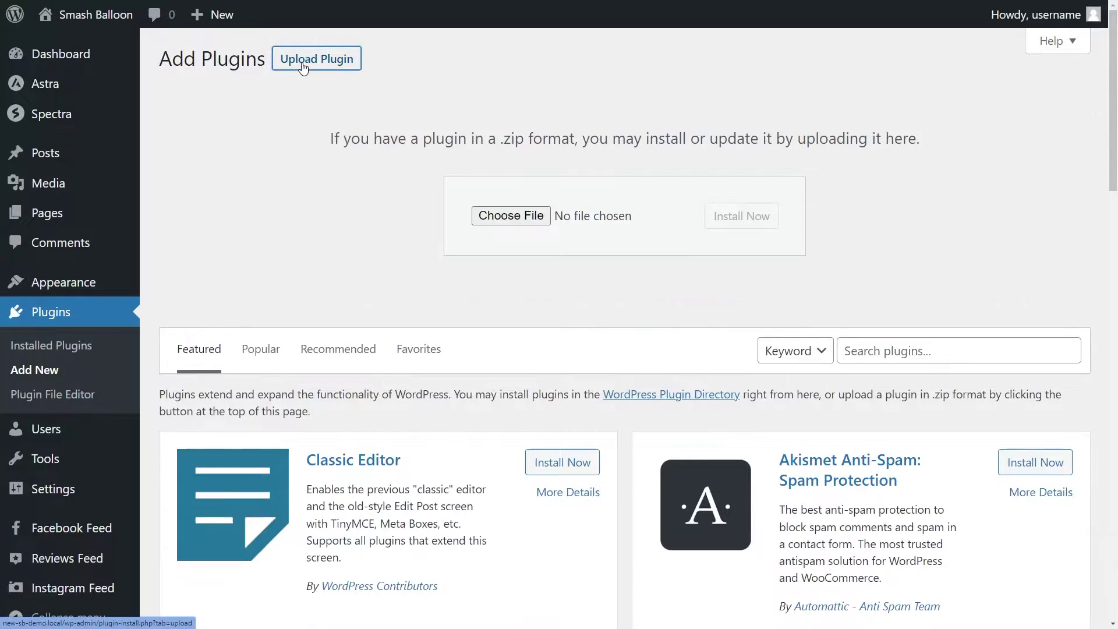
{"action": "left_click", "coordinate": [511, 215]}
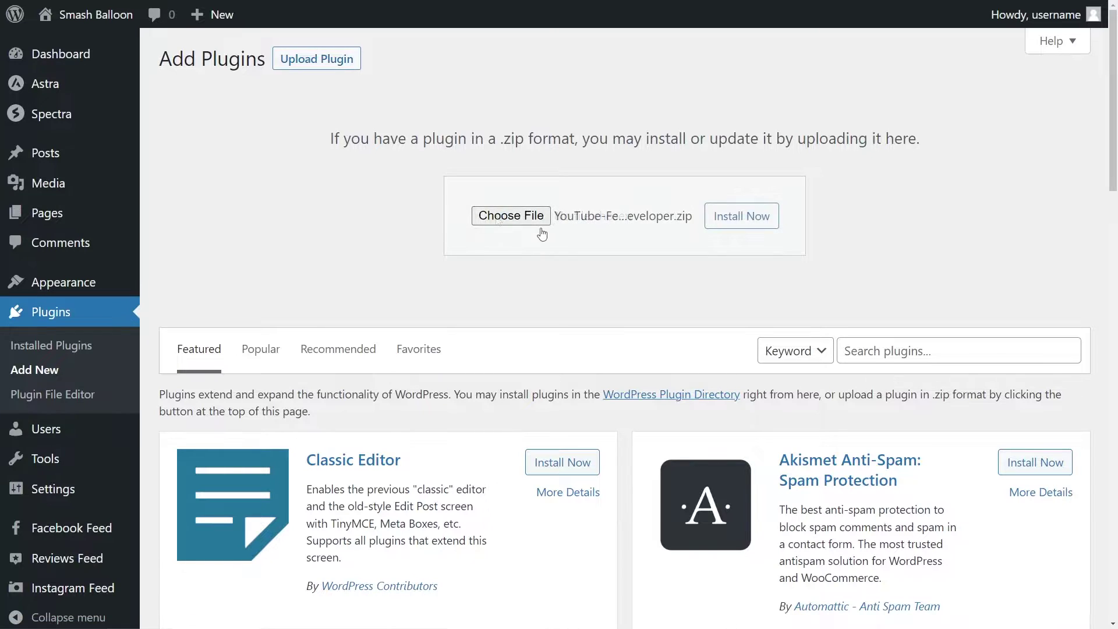
{"action": "left_click", "coordinate": [742, 224]}
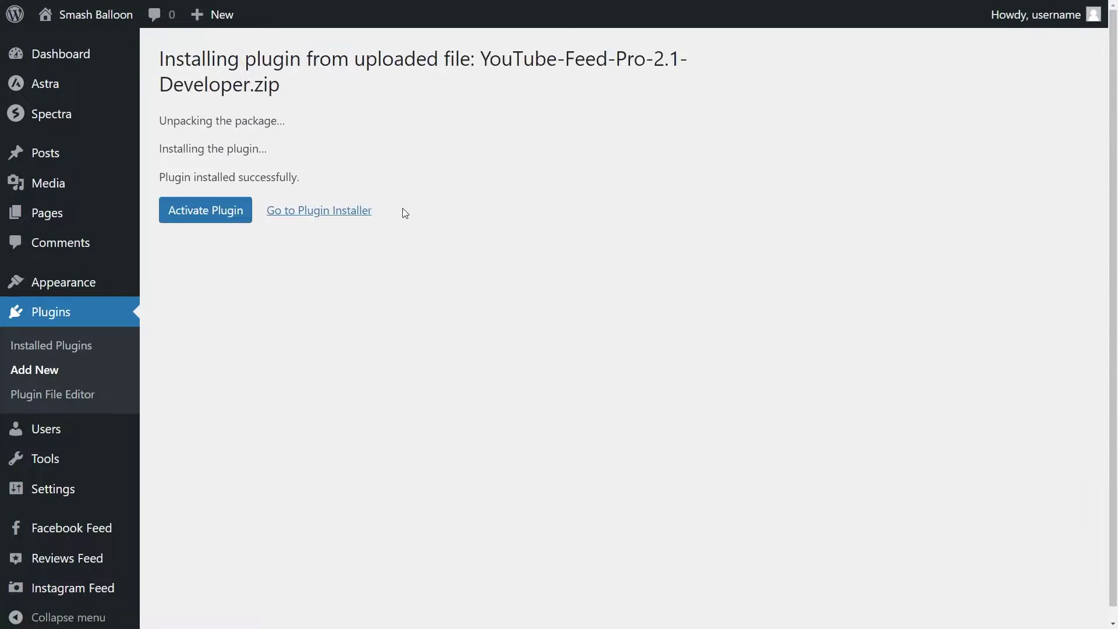
{"action": "left_click", "coordinate": [198, 214]}
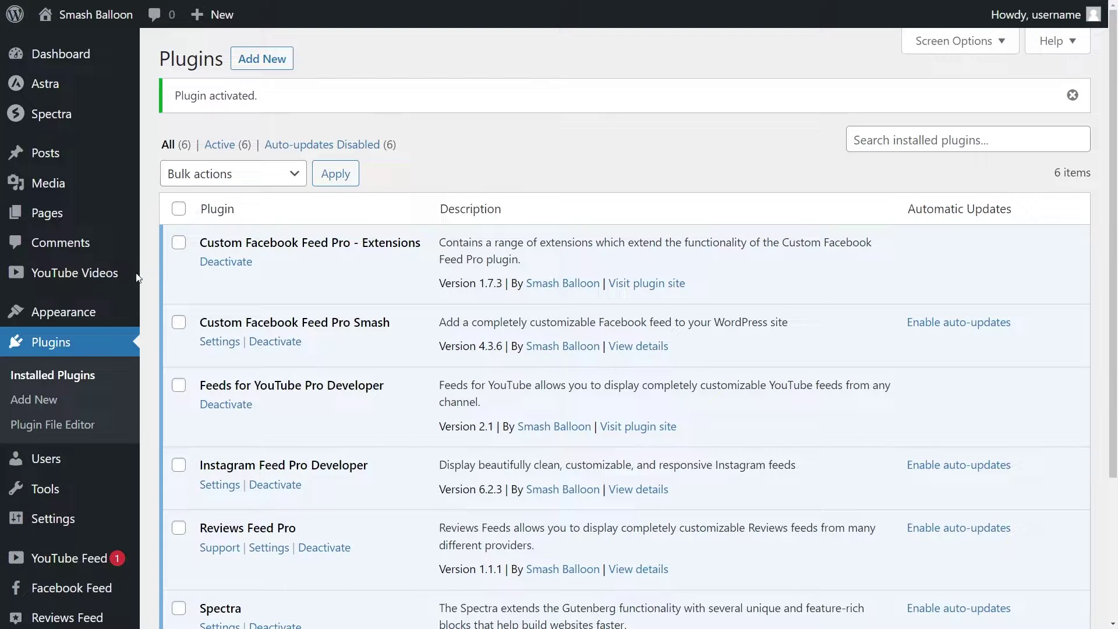
- Paste the license key in YouTube Feed Settings, activate it, and go to All Feeds
{"action": "scroll", "coordinate": [100, 396], "scroll_direction": "down", "scroll_amount": 2}
{"action": "mouse_move", "coordinate": [98, 491]}
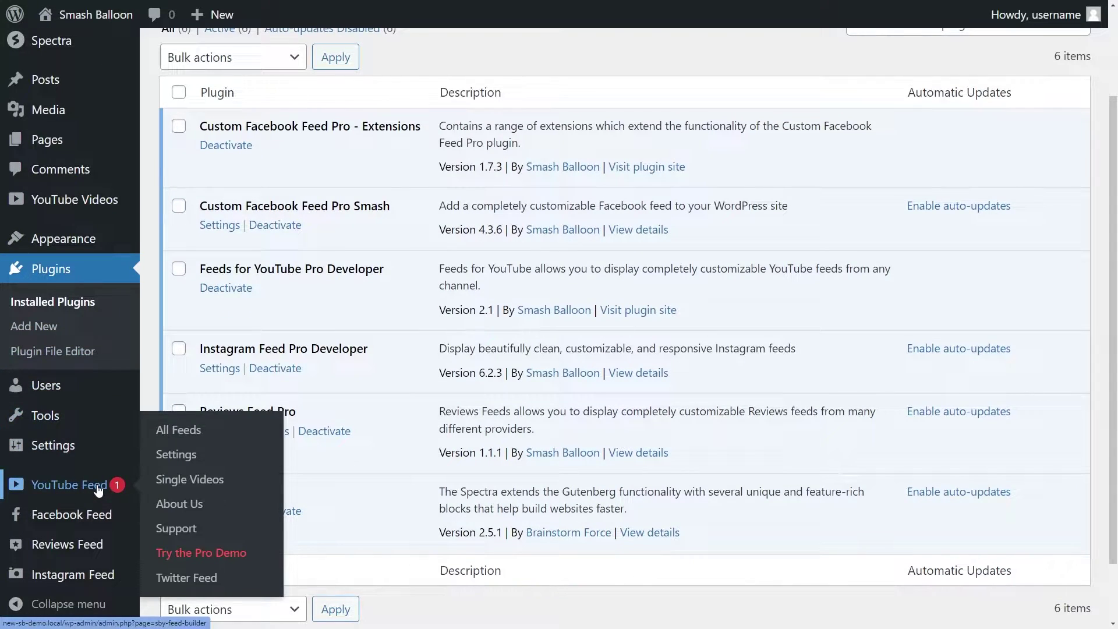
{"action": "left_click", "coordinate": [183, 460]}
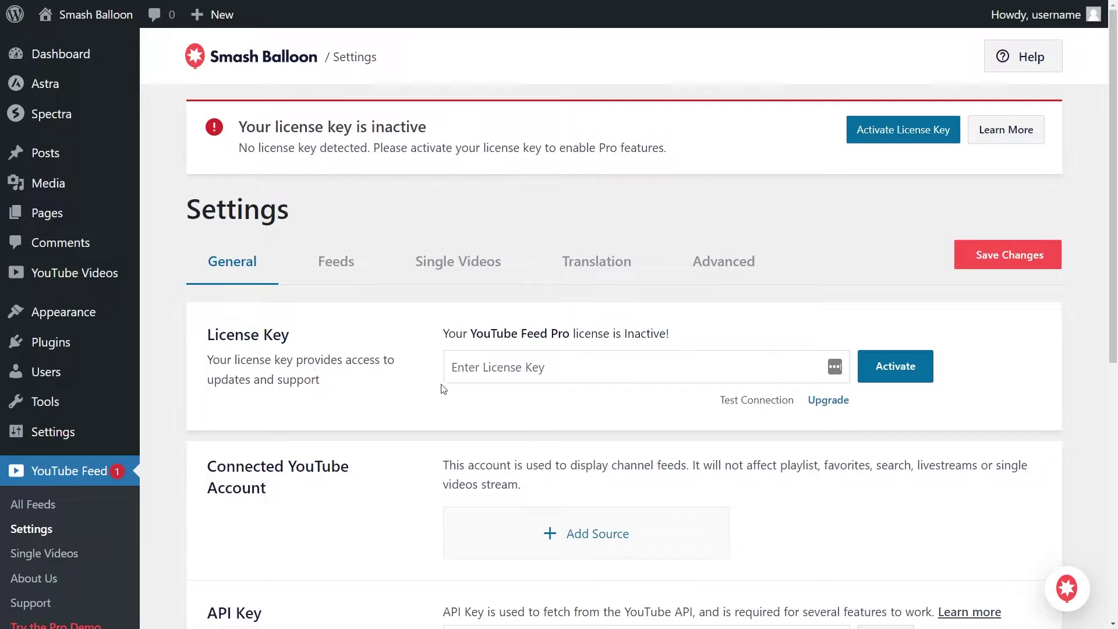
{"action": "left_click", "coordinate": [455, 368]}
{"action": "key", "text": "ctrl+v"}
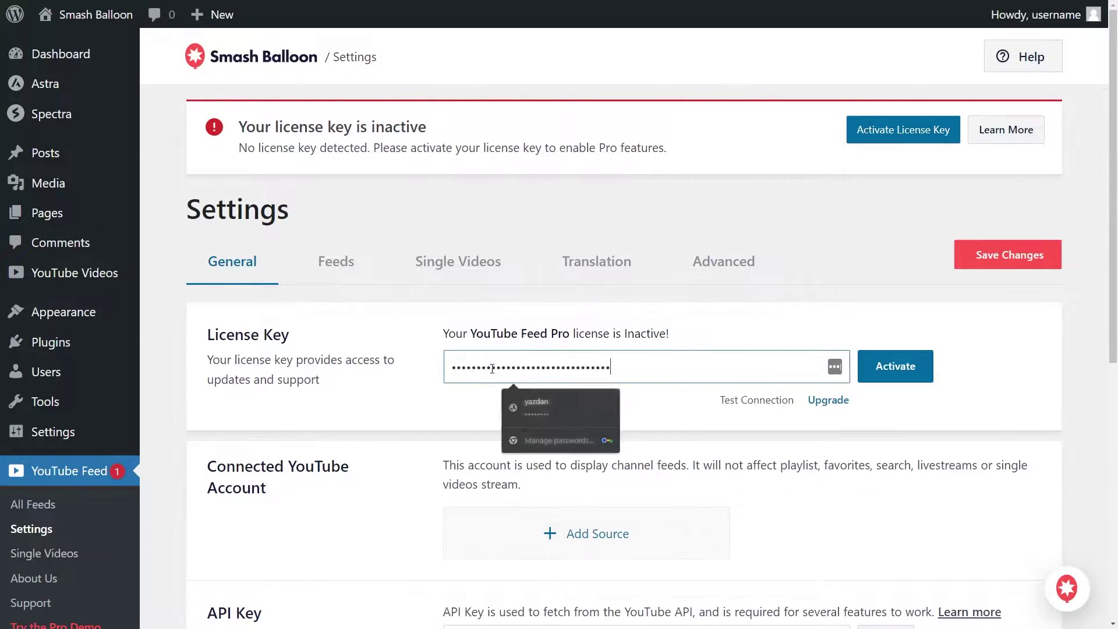
{"action": "left_click", "coordinate": [909, 367]}
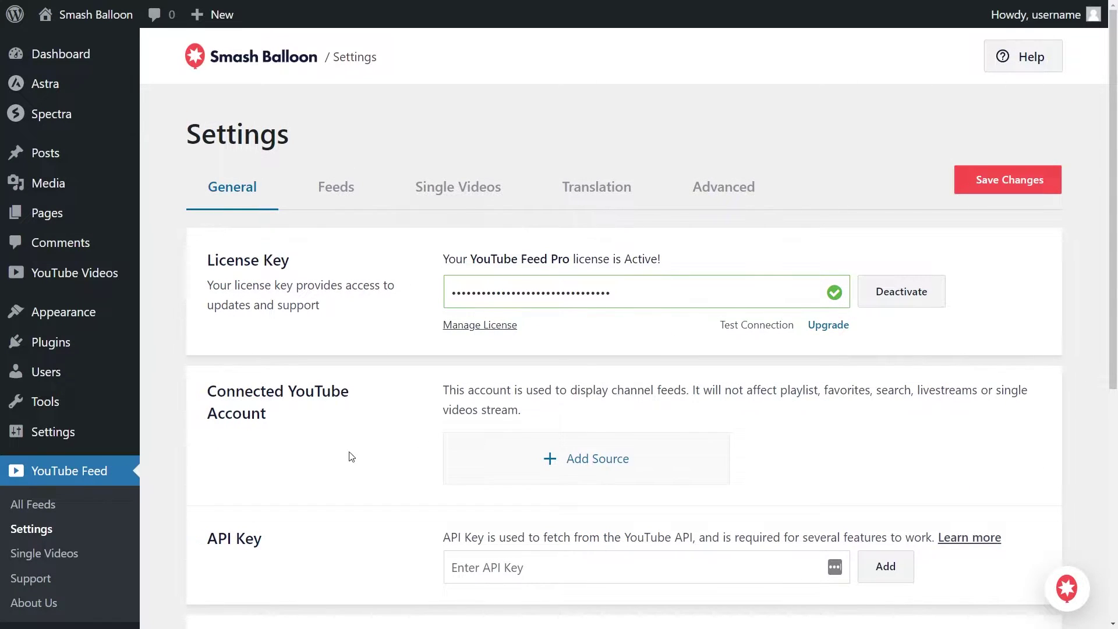
{"action": "left_click", "coordinate": [95, 508]}
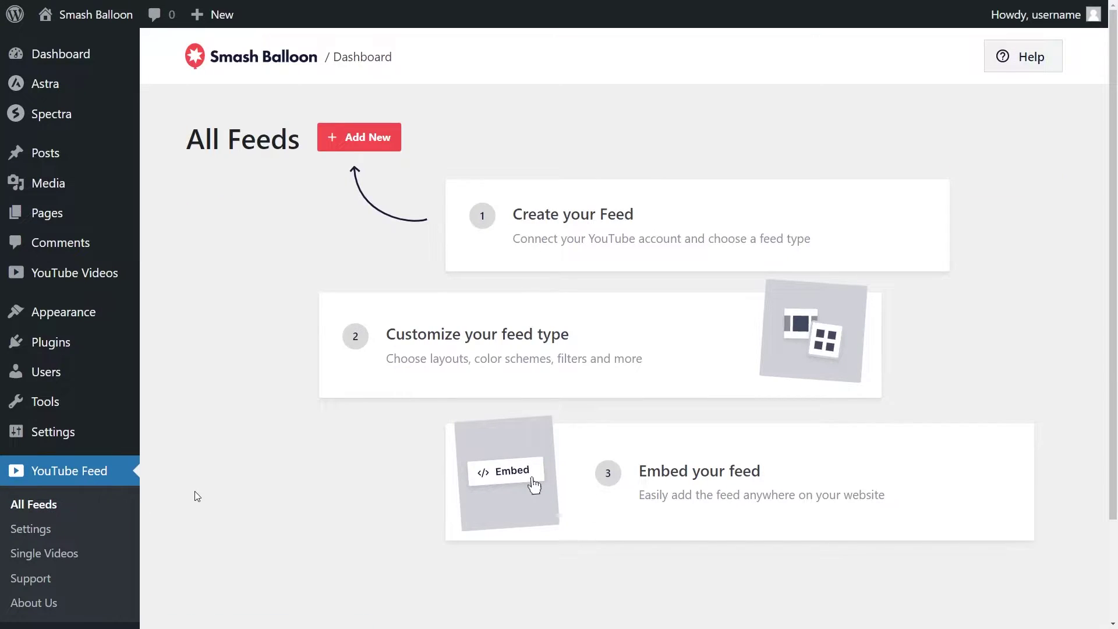
- Start a new feed of the Live Streams type
{"action": "left_click", "coordinate": [365, 149]}
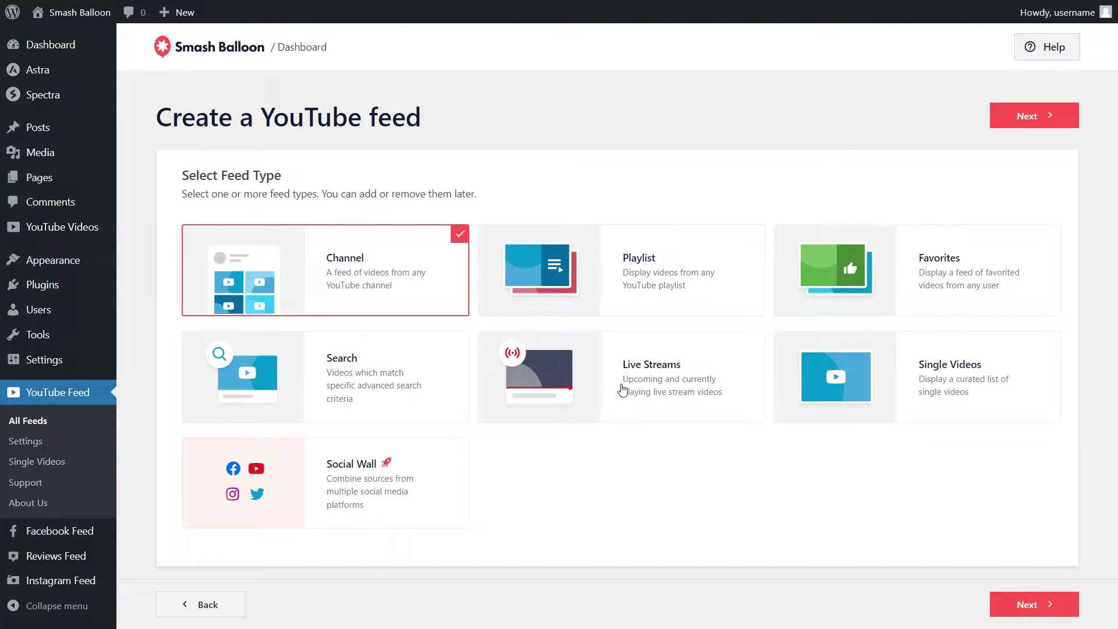
{"action": "left_click", "coordinate": [692, 388]}
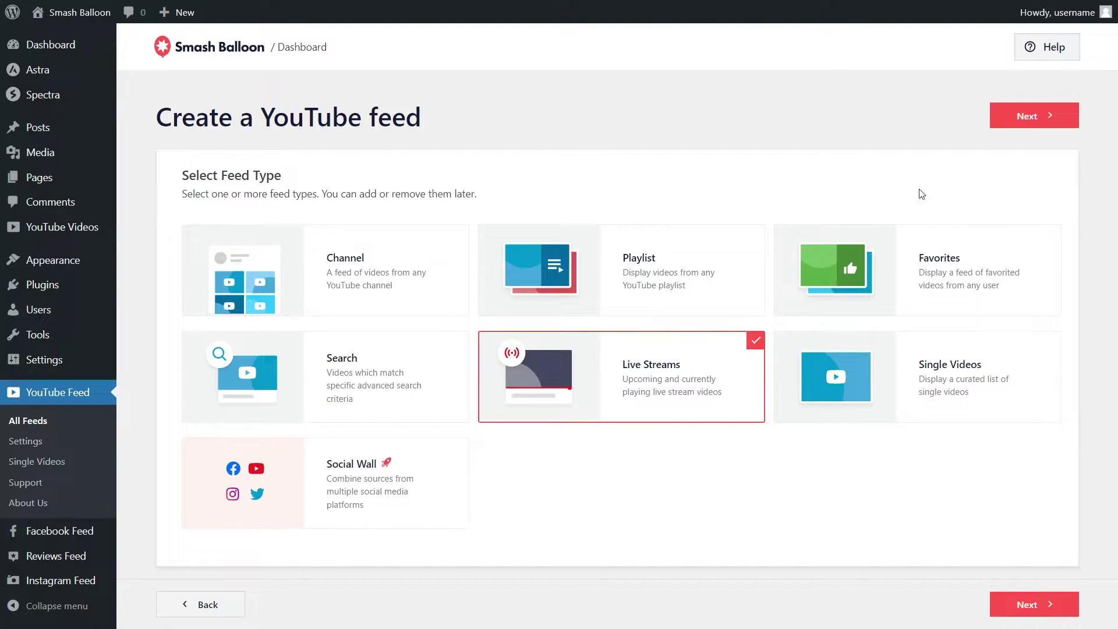
{"action": "left_click", "coordinate": [1018, 116]}
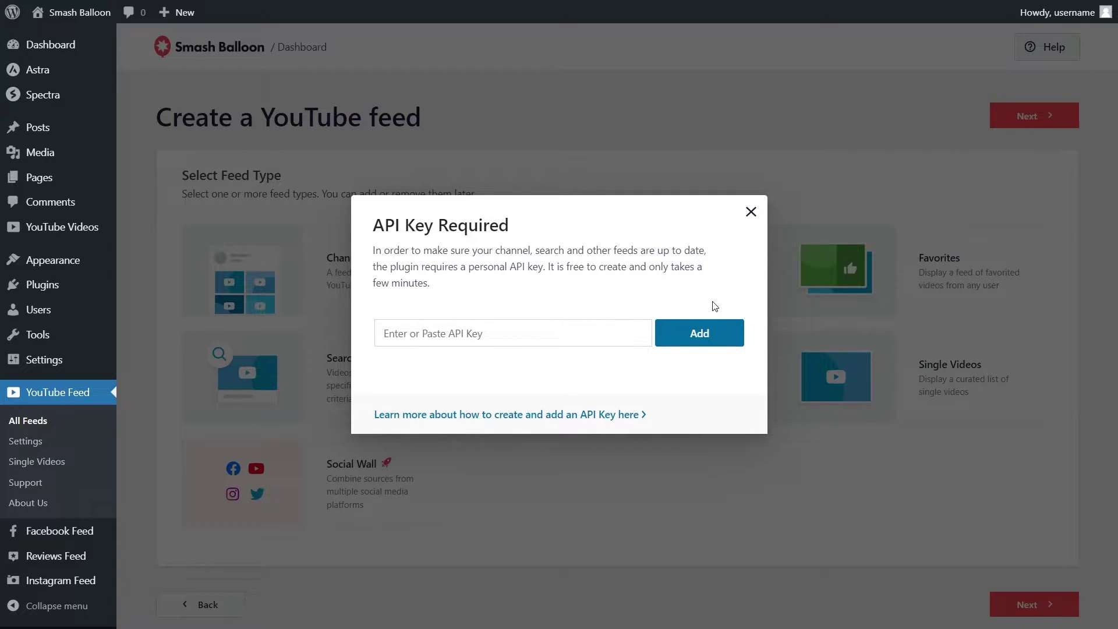
- Paste the YouTube API key into the modal and add it
{"action": "left_click", "coordinate": [512, 333]}
{"action": "key", "text": "ctrl+v"}
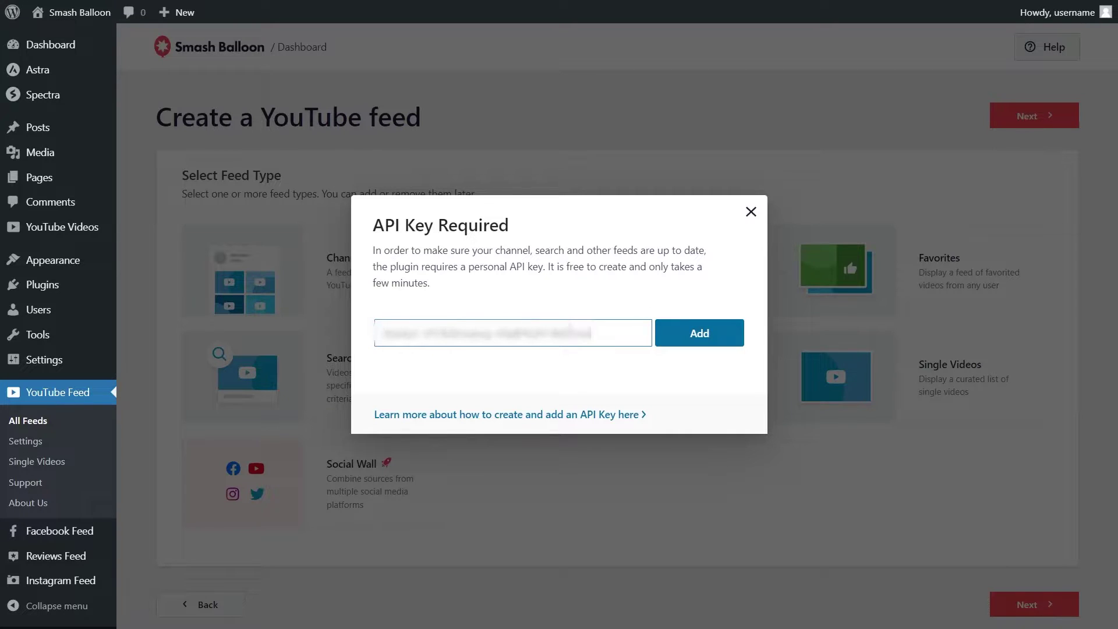
{"action": "left_click", "coordinate": [693, 337]}
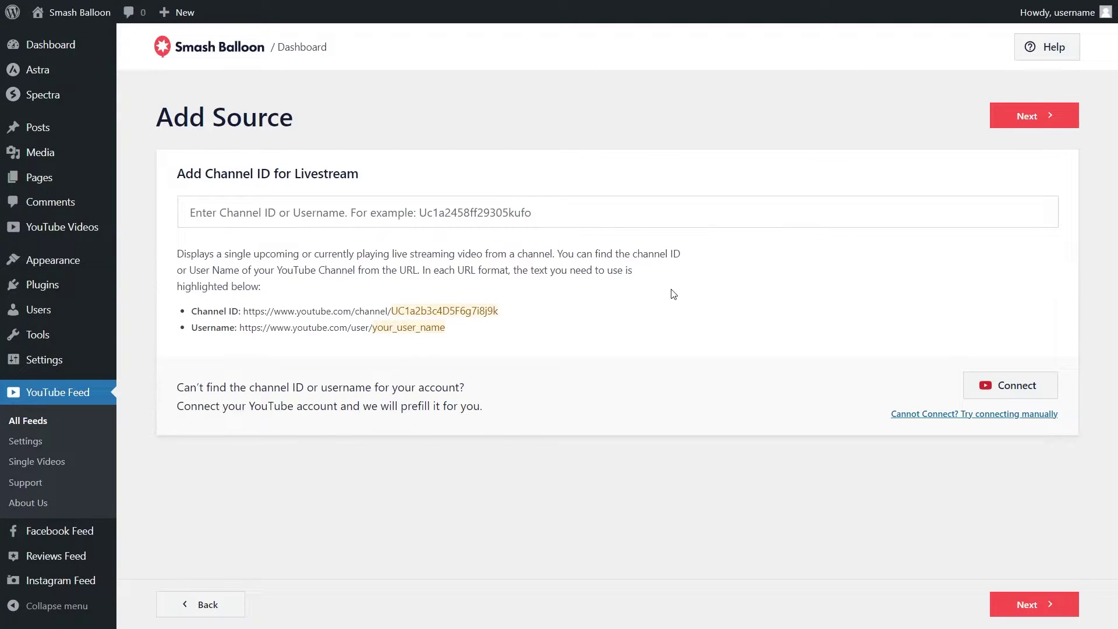
- Paste the YouTube channel ID as the livestream feed's source
{"action": "left_click", "coordinate": [544, 222]}
{"action": "type", "text": "UCDFm-w2mWNAPy6sqAPcKnkQ"}
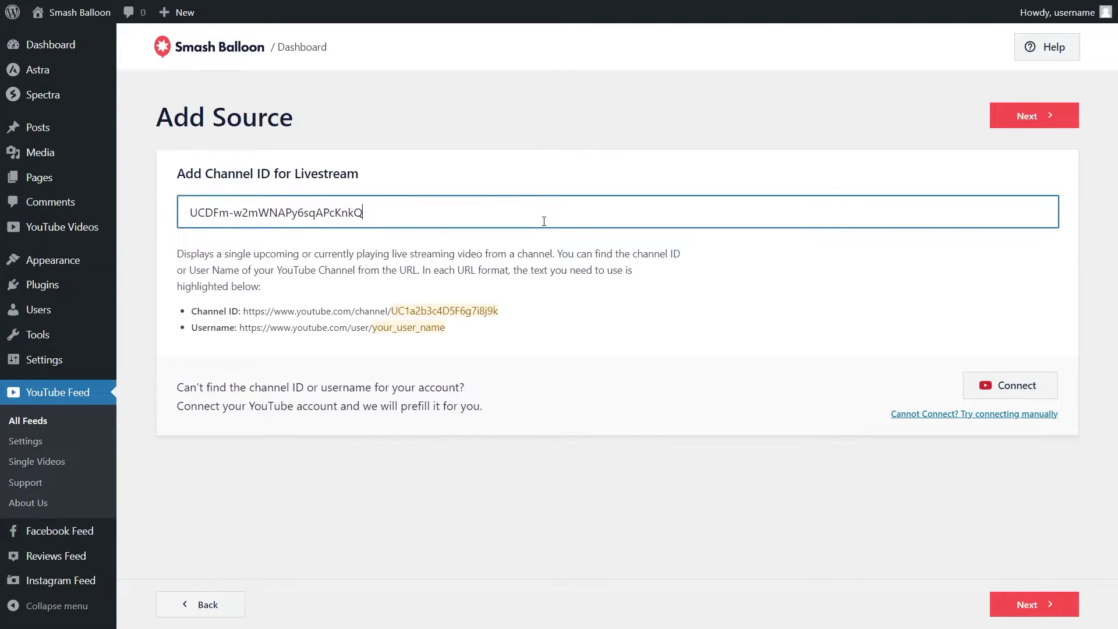
{"action": "left_click", "coordinate": [997, 124]}
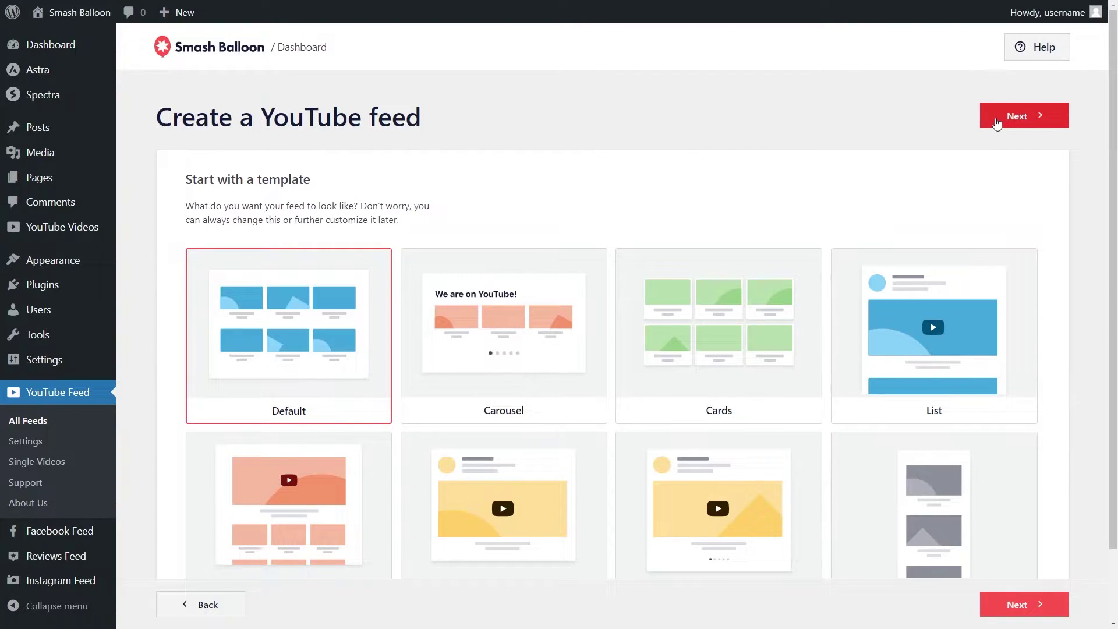
- Choose the Gallery template and create the feed
{"action": "scroll", "coordinate": [1075, 277], "scroll_direction": "down", "scroll_amount": 1}
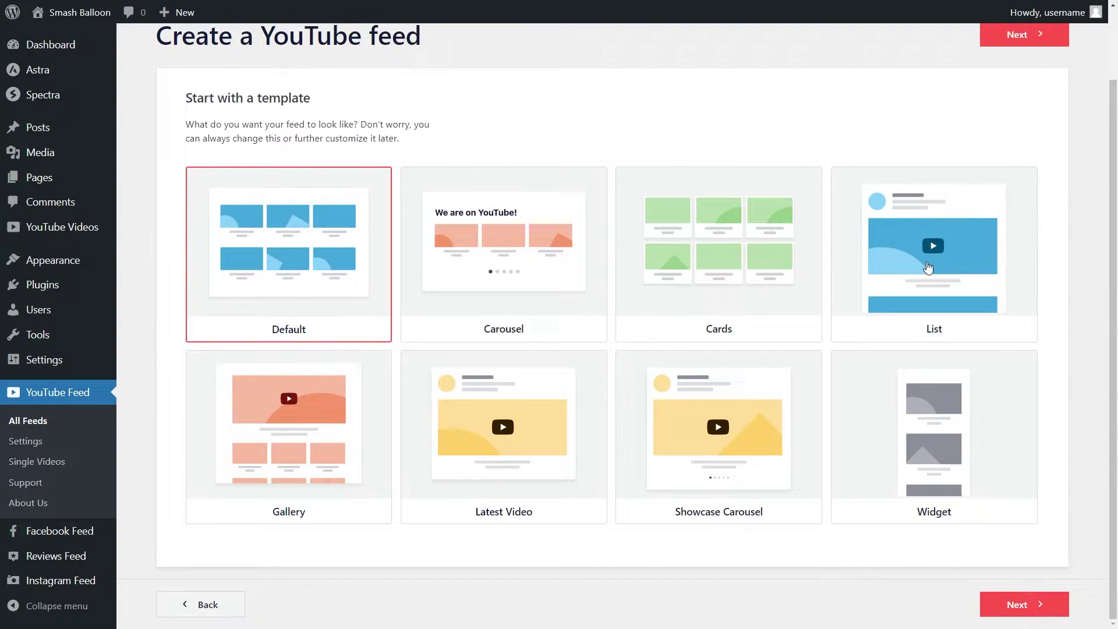
{"action": "left_click", "coordinate": [338, 461]}
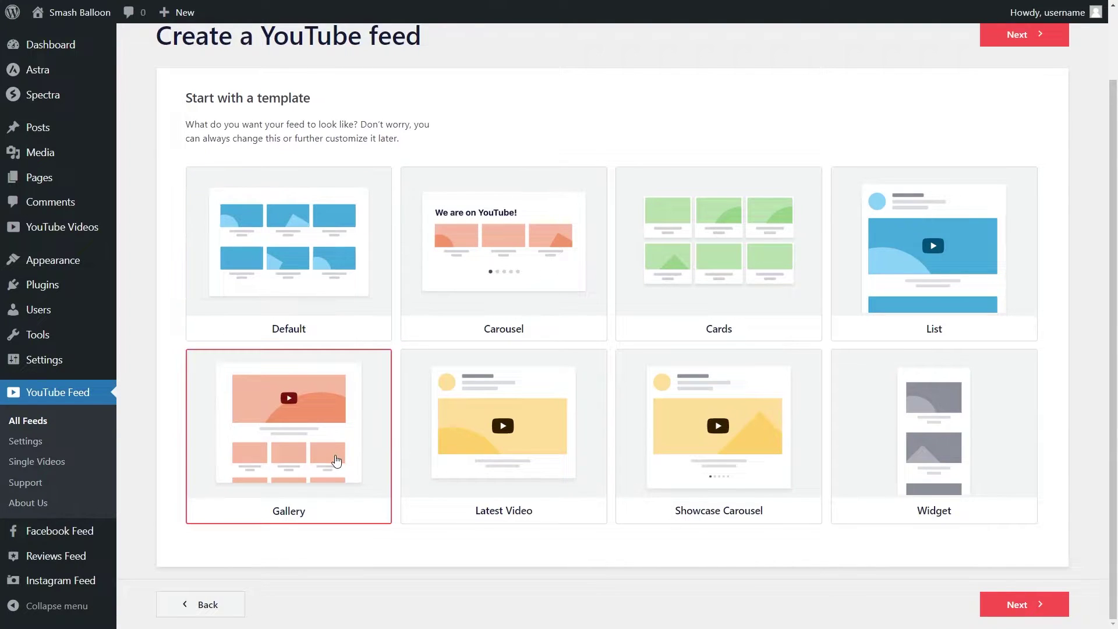
{"action": "left_click", "coordinate": [1025, 35]}
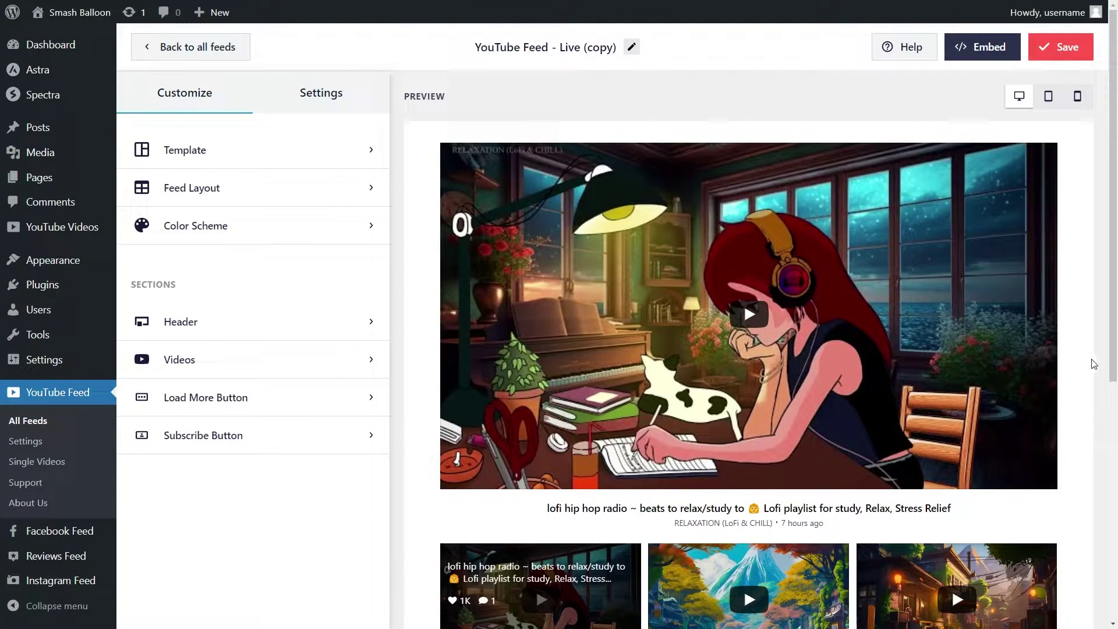
{"action": "scroll", "coordinate": [1093, 367], "scroll_direction": "down", "scroll_amount": 6}
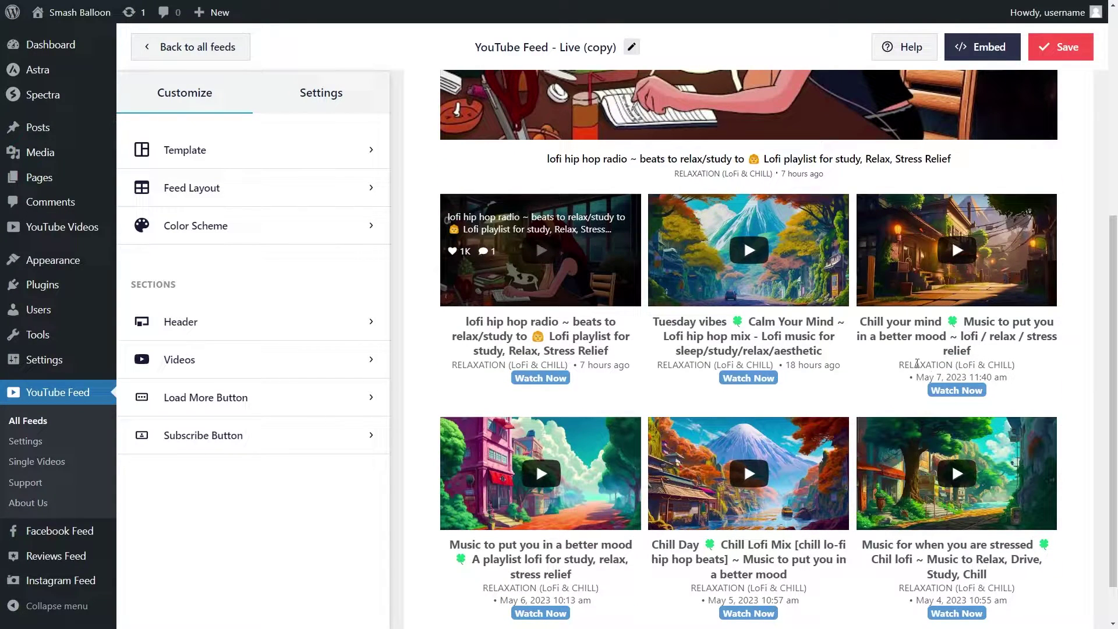
{"action": "scroll", "coordinate": [1071, 430], "scroll_direction": "up", "scroll_amount": 5}
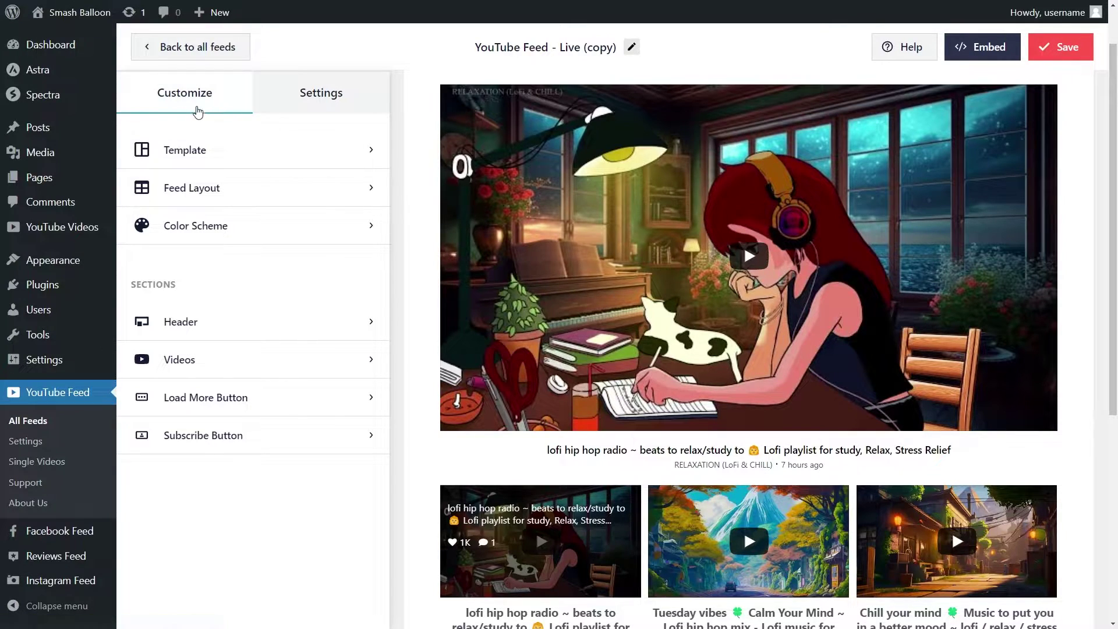
{"action": "left_click", "coordinate": [226, 188]}
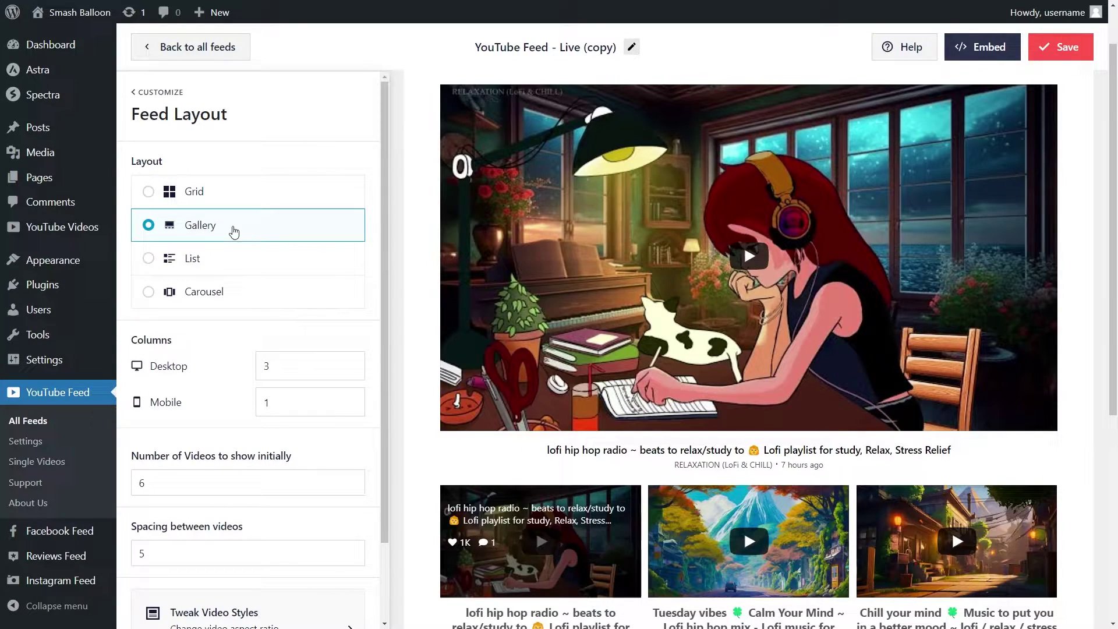
{"action": "scroll", "coordinate": [468, 274], "scroll_direction": "down", "scroll_amount": 2}
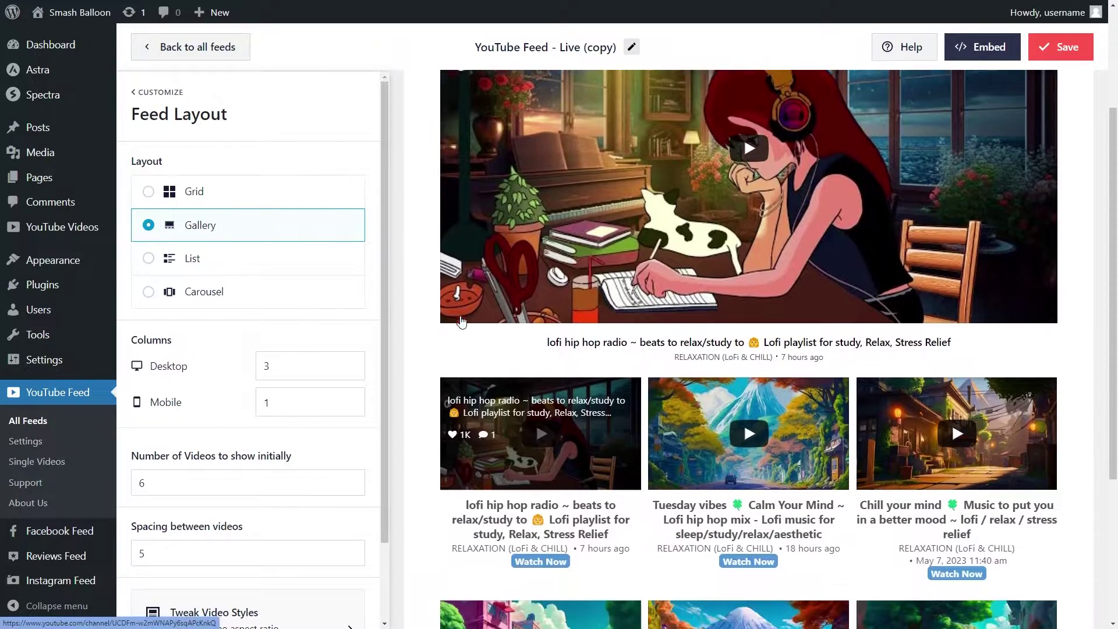
{"action": "scroll", "coordinate": [455, 353], "scroll_direction": "down", "scroll_amount": 2}
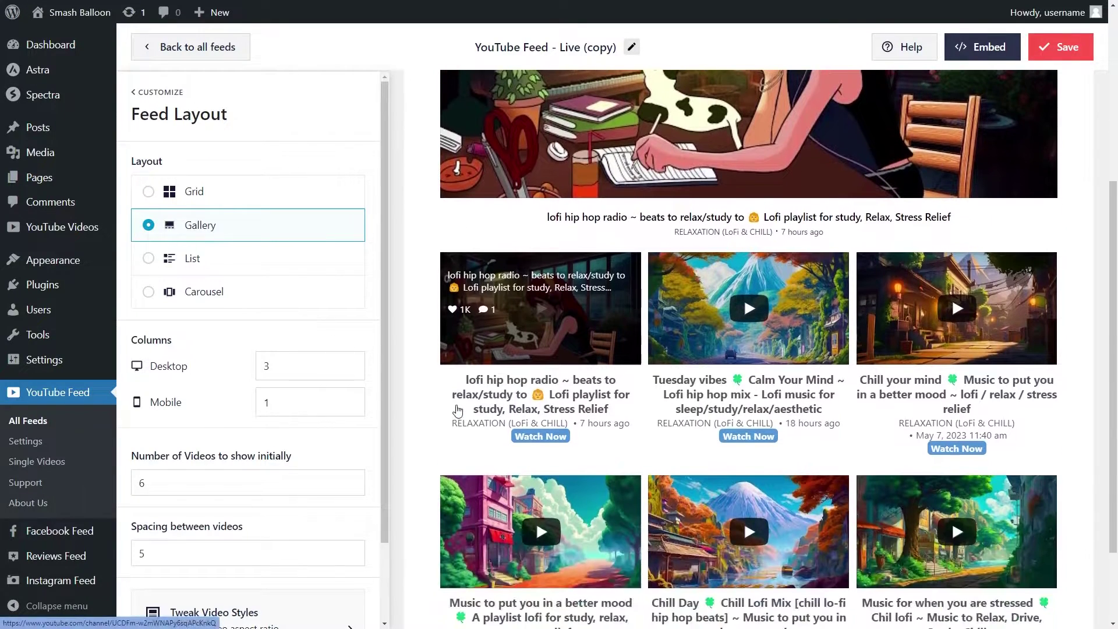
{"action": "left_click", "coordinate": [267, 200]}
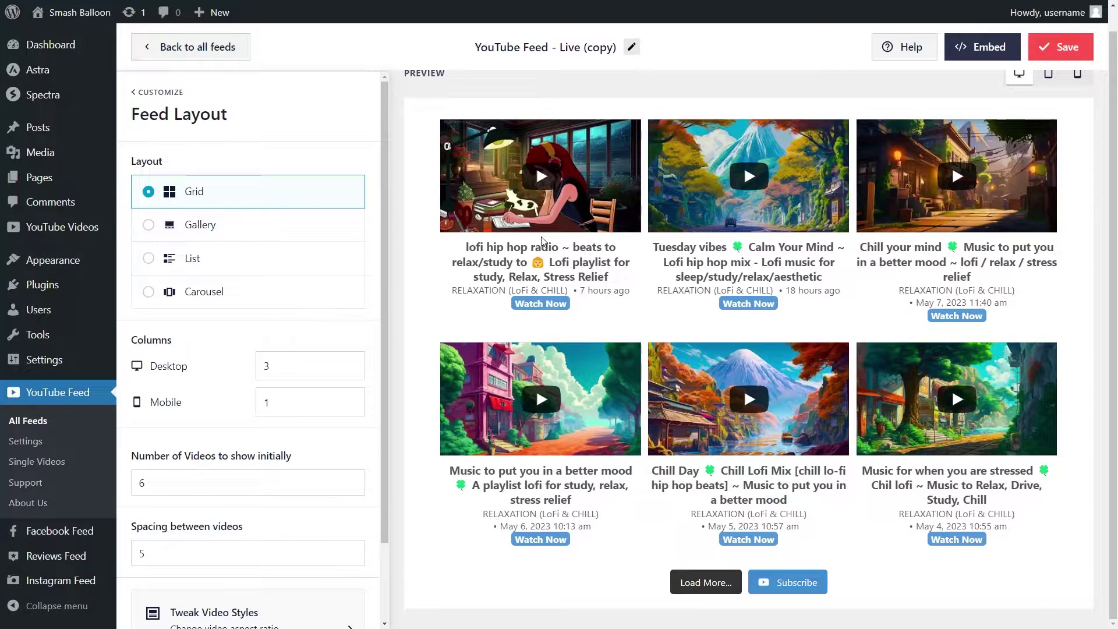
{"action": "left_click", "coordinate": [285, 258]}
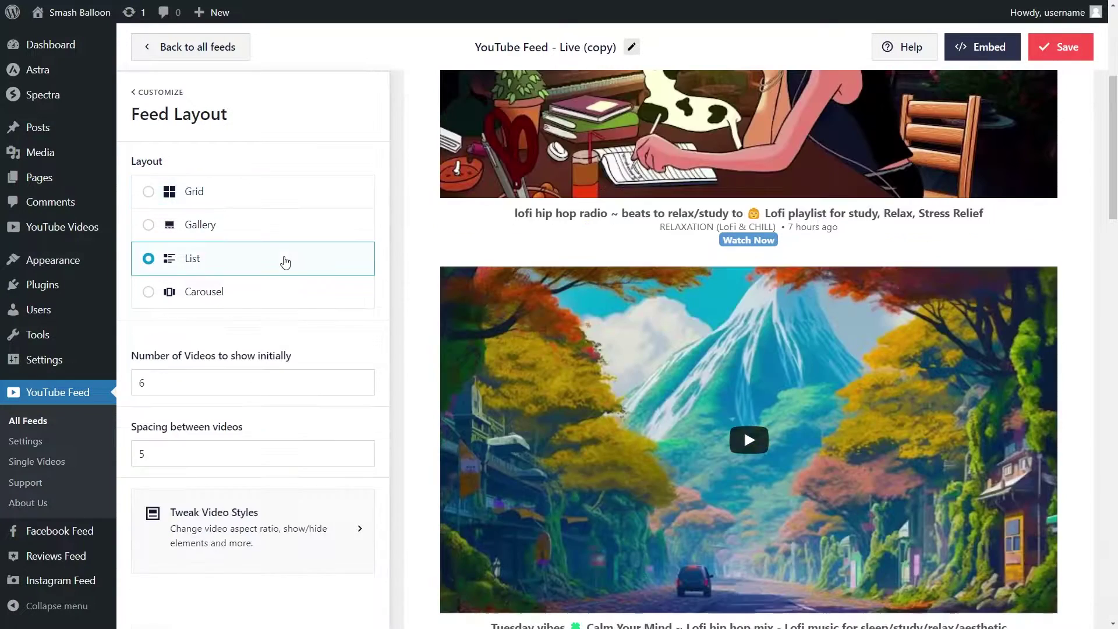
{"action": "scroll", "coordinate": [509, 257], "scroll_direction": "down", "scroll_amount": 10}
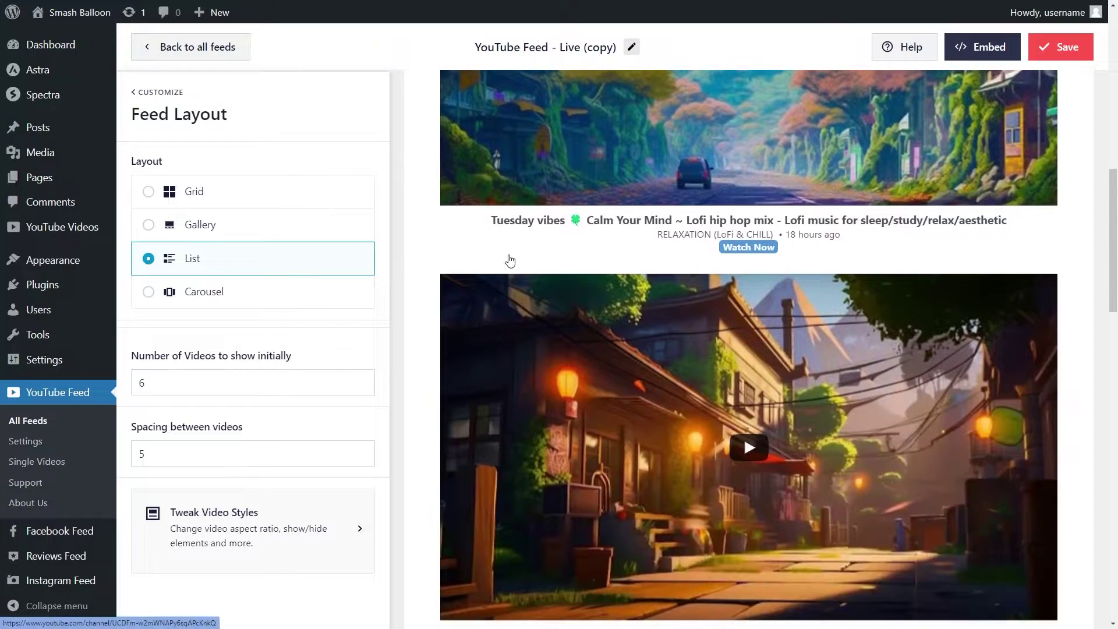
{"action": "scroll", "coordinate": [508, 260], "scroll_direction": "down", "scroll_amount": 5}
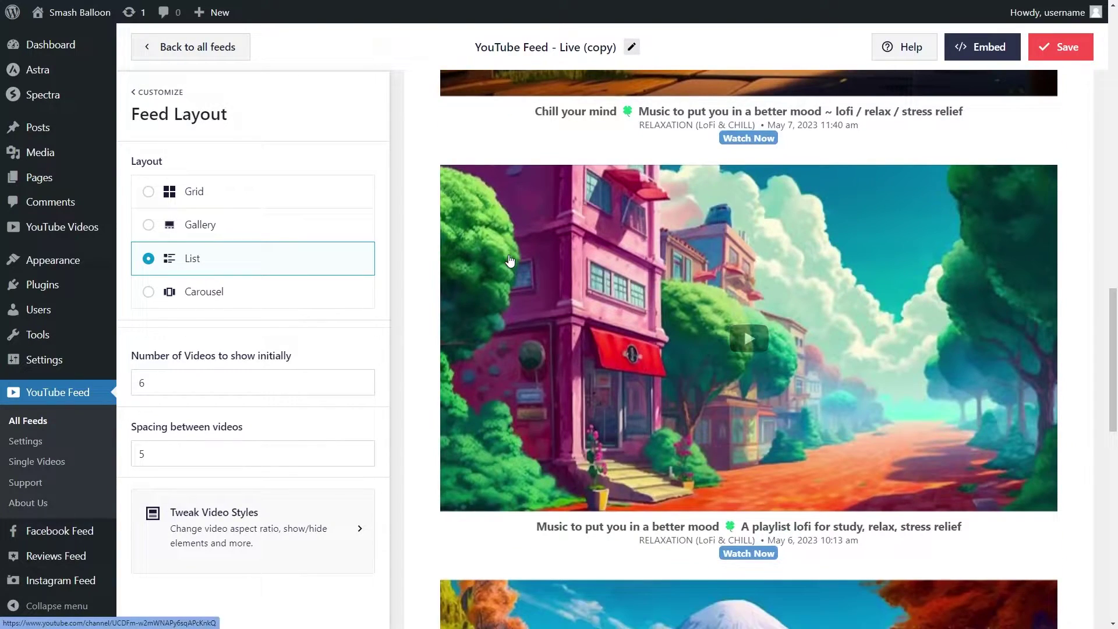
{"action": "left_click", "coordinate": [285, 292]}
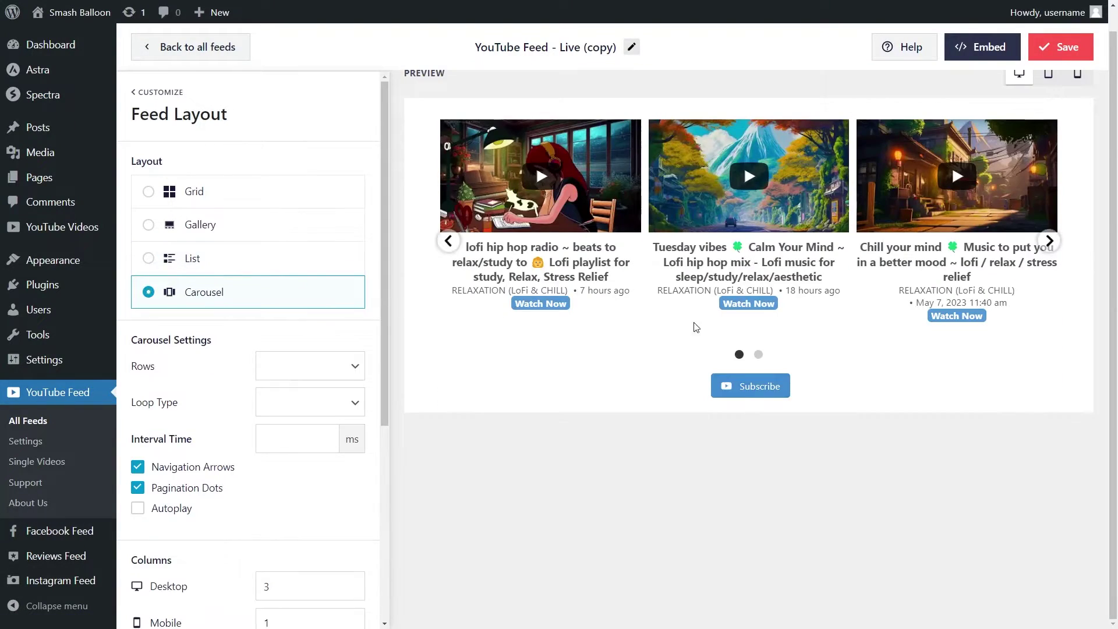
{"action": "left_click", "coordinate": [758, 355]}
{"action": "left_click", "coordinate": [739, 355]}
{"action": "left_click", "coordinate": [250, 230]}
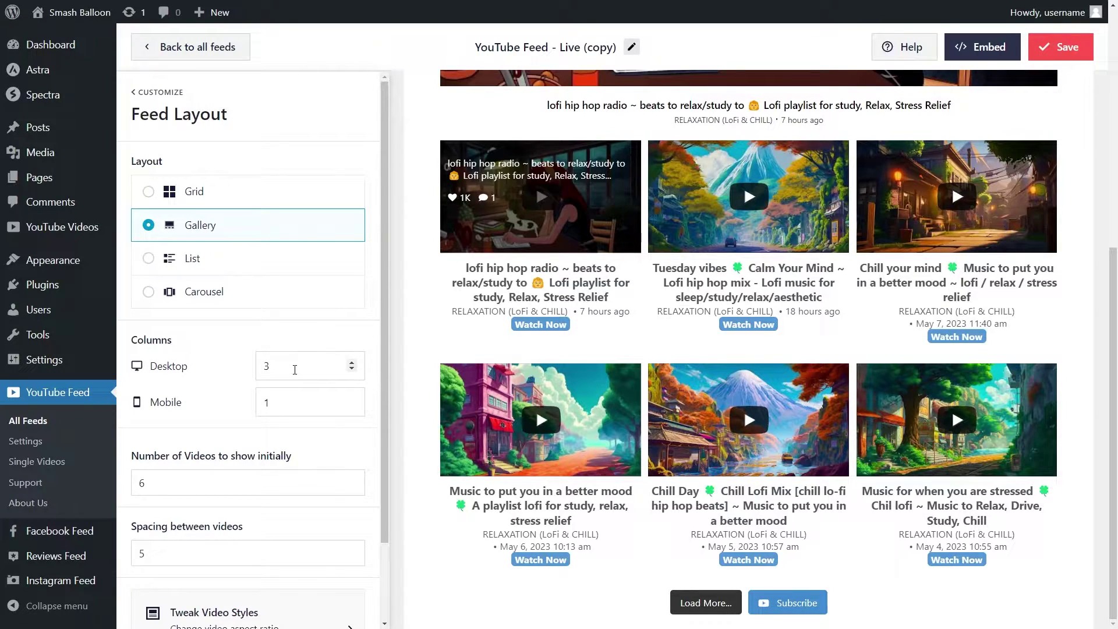
{"action": "left_click_drag", "start_coordinate": [295, 370], "coordinate": [257, 369]}
{"action": "type", "text": "2"}
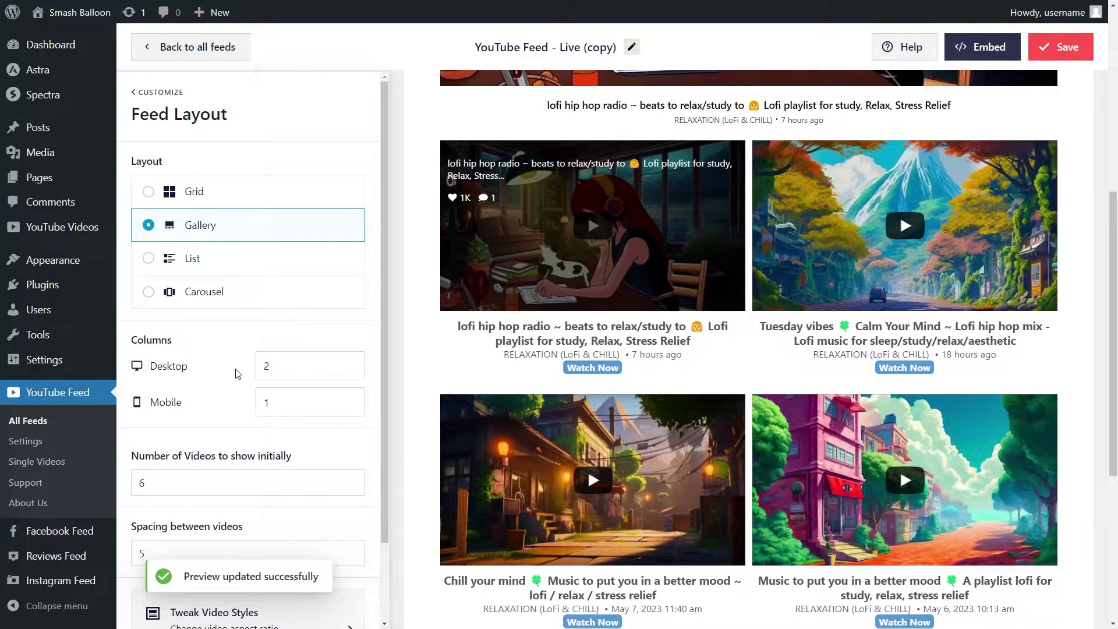
{"action": "key", "text": "Up"}
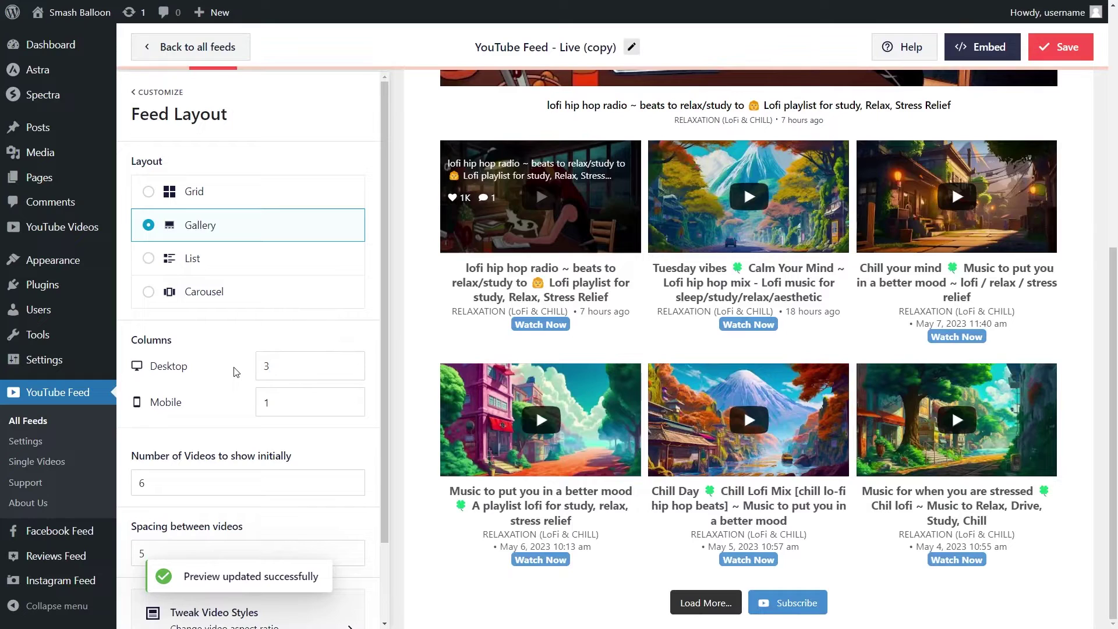
{"action": "scroll", "coordinate": [242, 372], "scroll_direction": "down", "scroll_amount": 2}
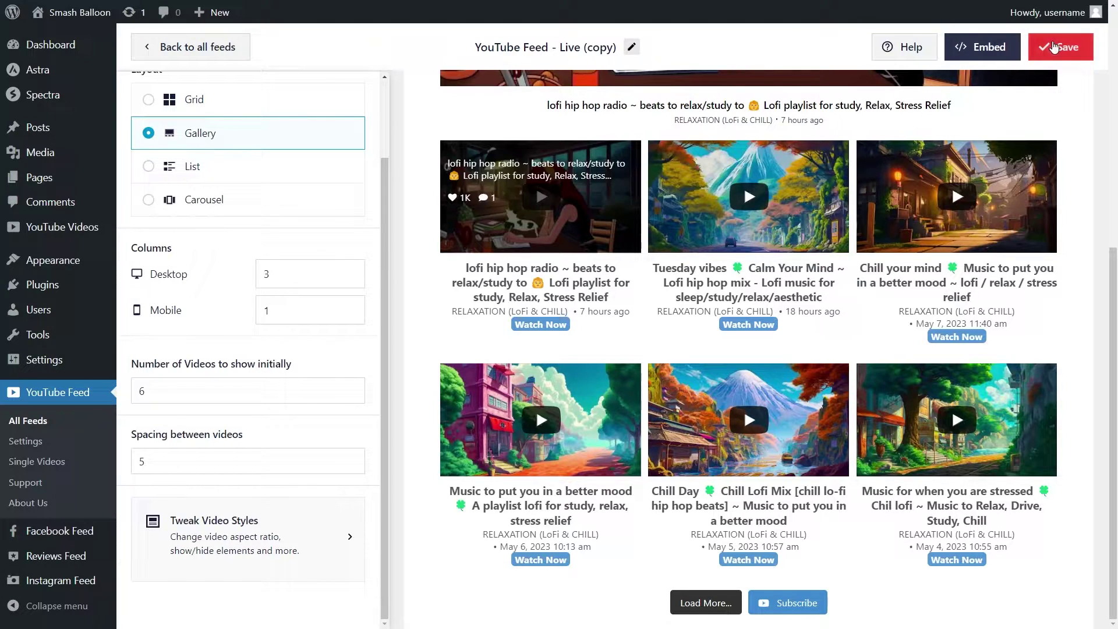
- Save the feed, then try the Light, Dark and Custom colour schemes
{"action": "left_click", "coordinate": [1054, 46]}
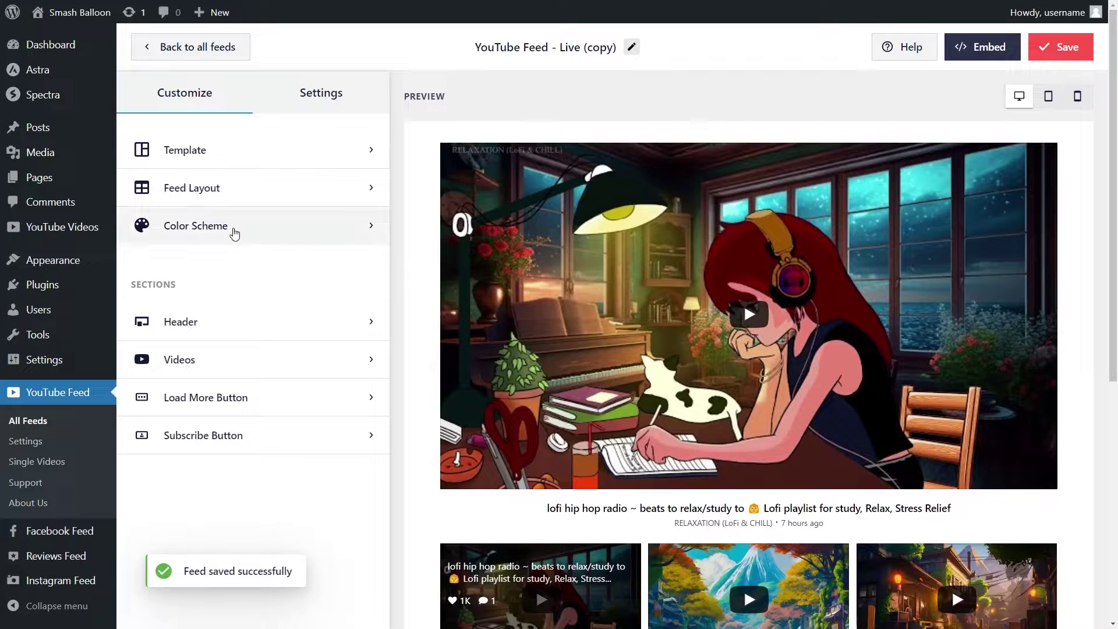
{"action": "left_click", "coordinate": [232, 229]}
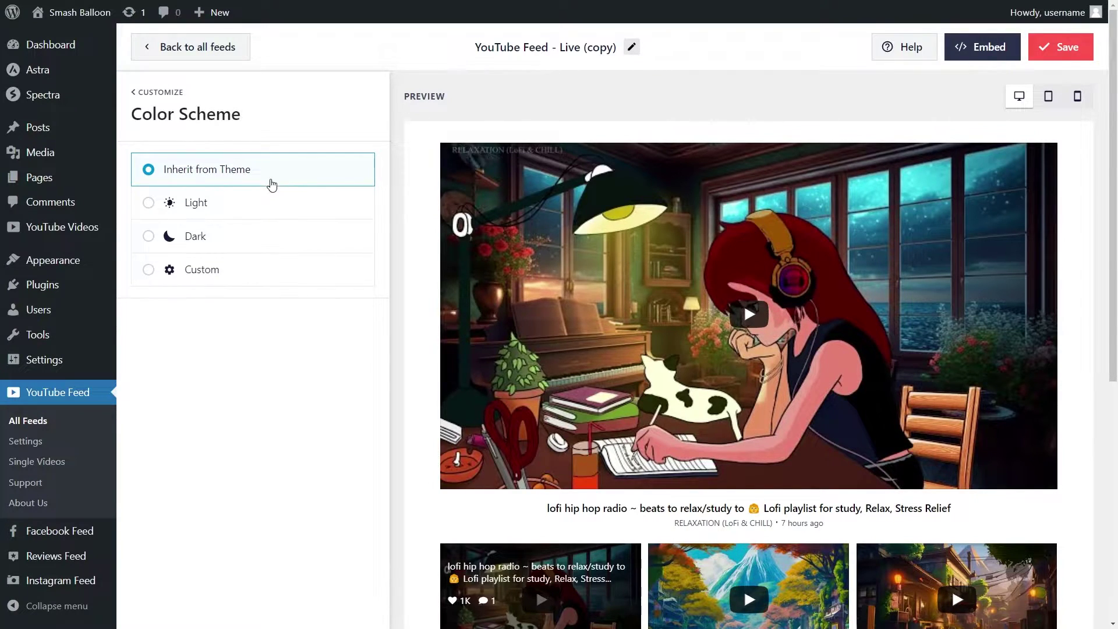
{"action": "left_click", "coordinate": [150, 203]}
{"action": "left_click", "coordinate": [236, 236]}
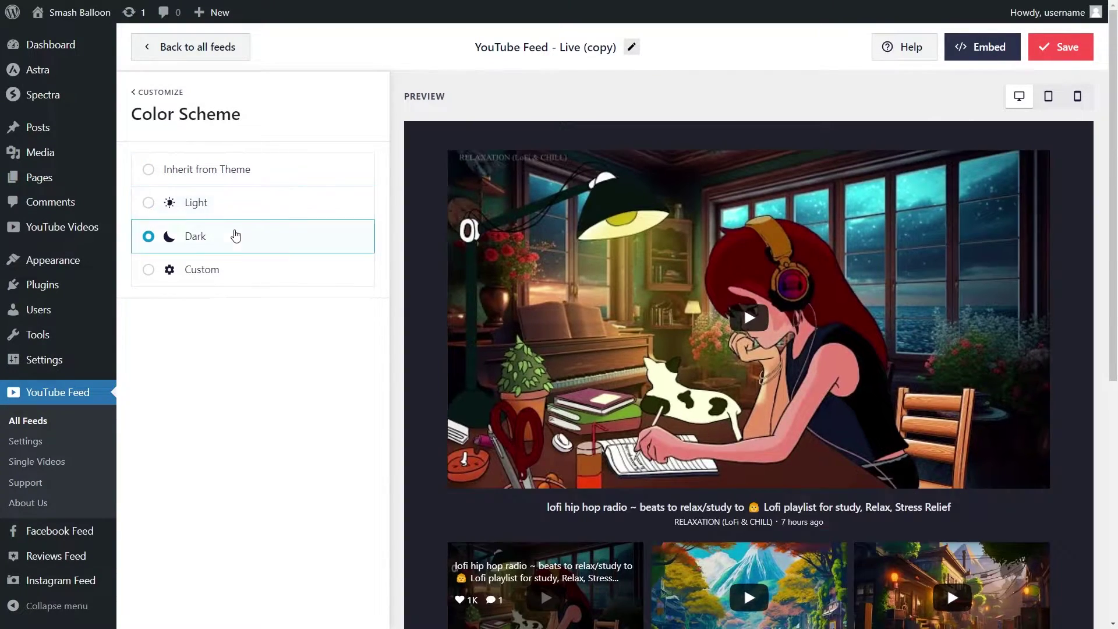
{"action": "left_click", "coordinate": [270, 265]}
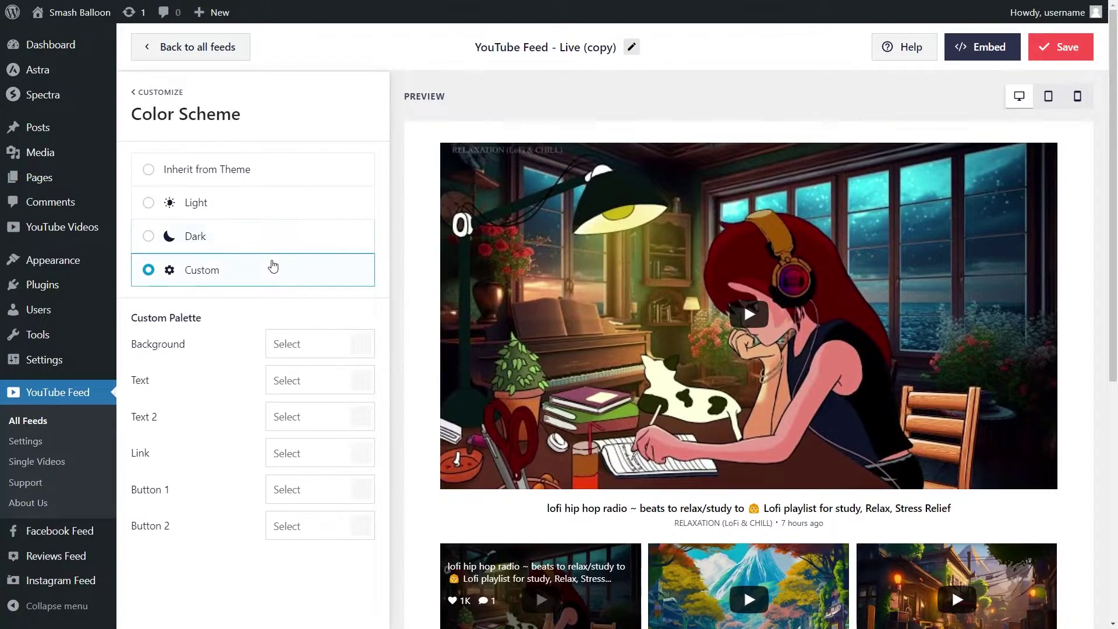
- Try red, yellow, green and blue backgrounds, then save with Inherit from Theme
{"action": "left_click", "coordinate": [367, 345]}
{"action": "left_click", "coordinate": [266, 548]}
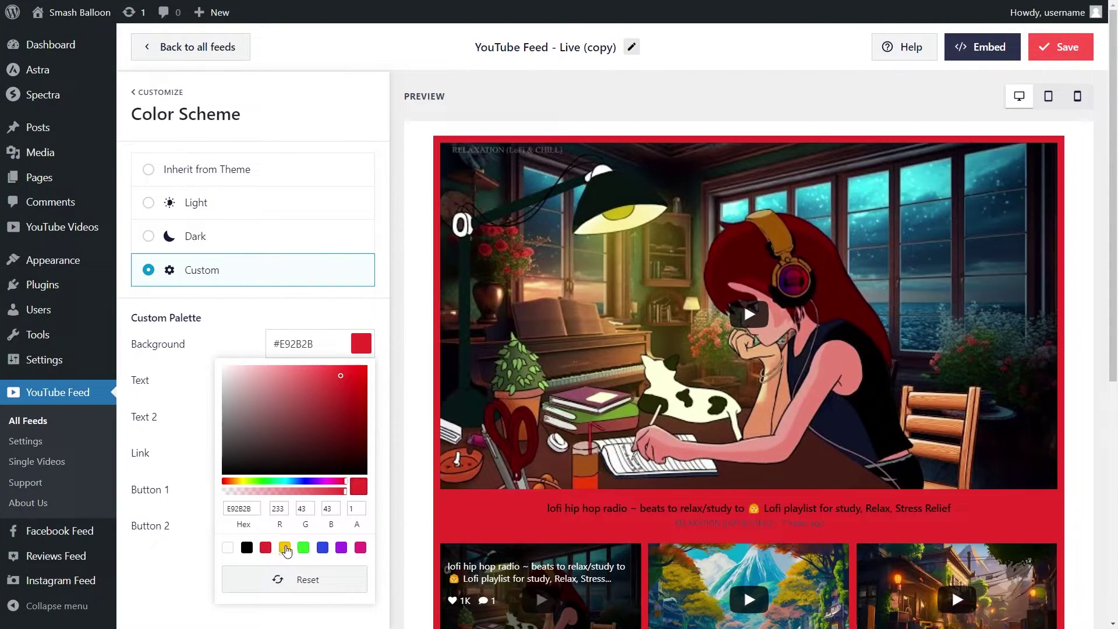
{"action": "left_click", "coordinate": [285, 548]}
{"action": "left_click", "coordinate": [304, 548]}
{"action": "left_click", "coordinate": [324, 549]}
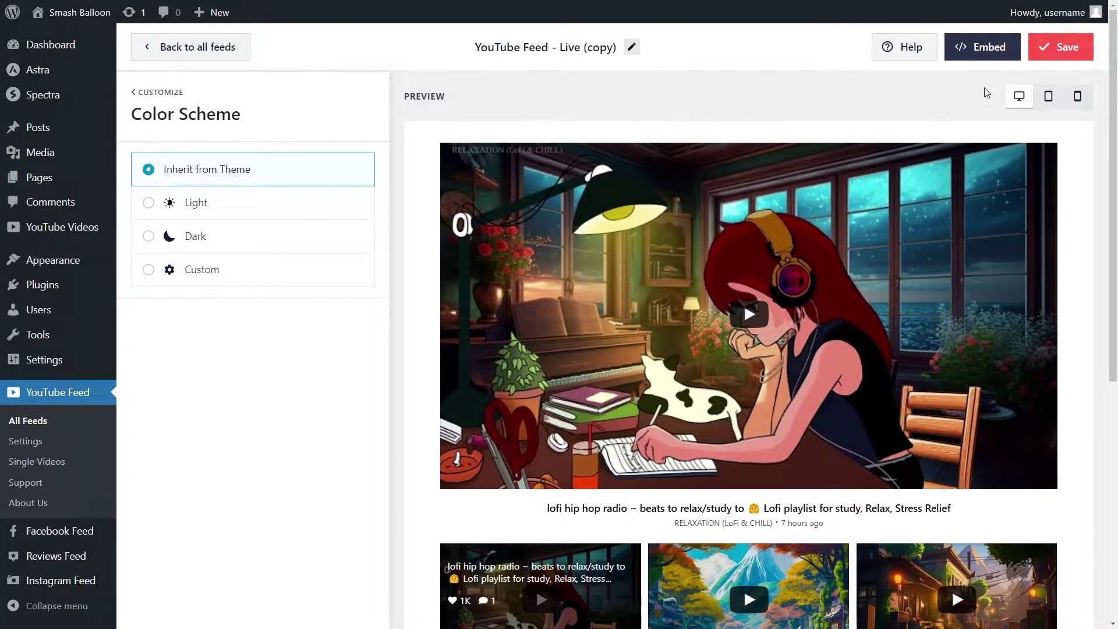
{"action": "left_click", "coordinate": [1070, 54]}
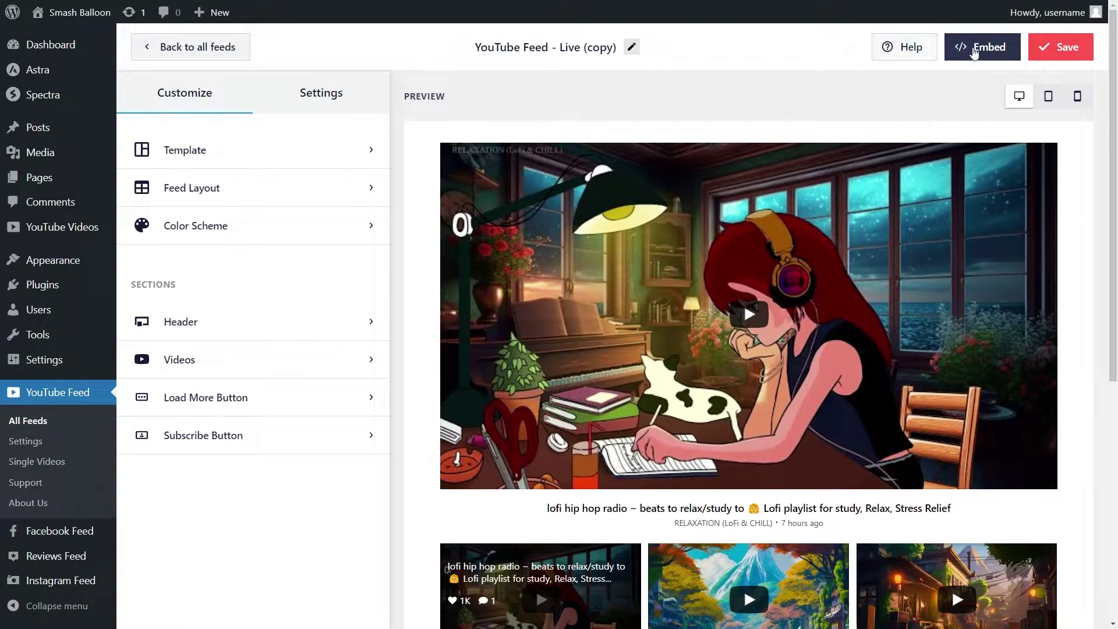
- Copy the feed shortcode and send the feed to the Find us on YouTube page
{"action": "left_click", "coordinate": [978, 51]}
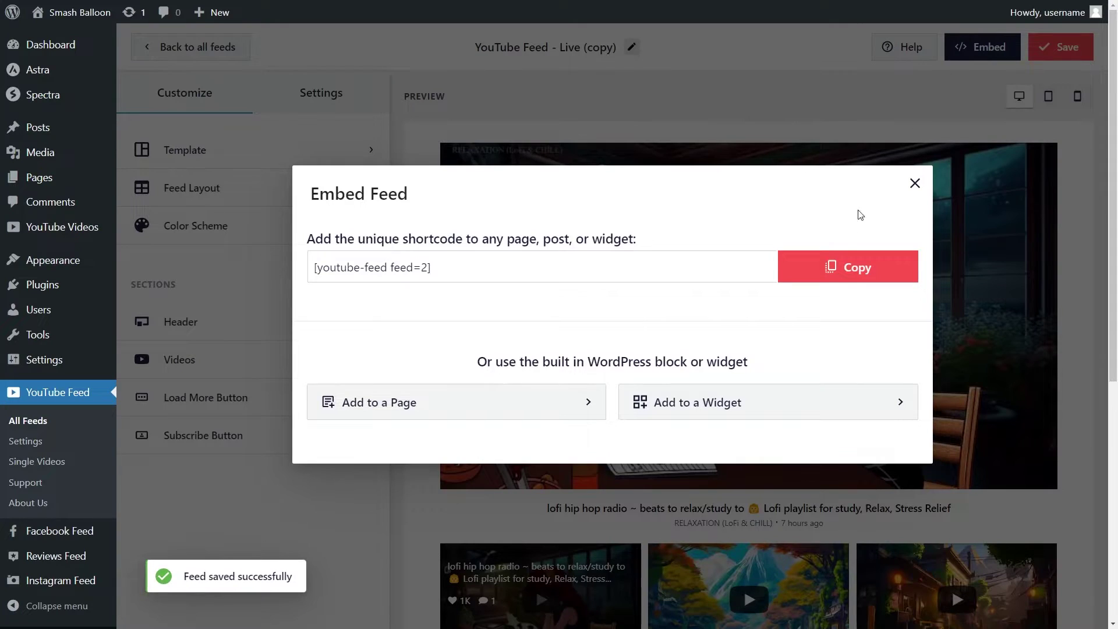
{"action": "left_click", "coordinate": [827, 273]}
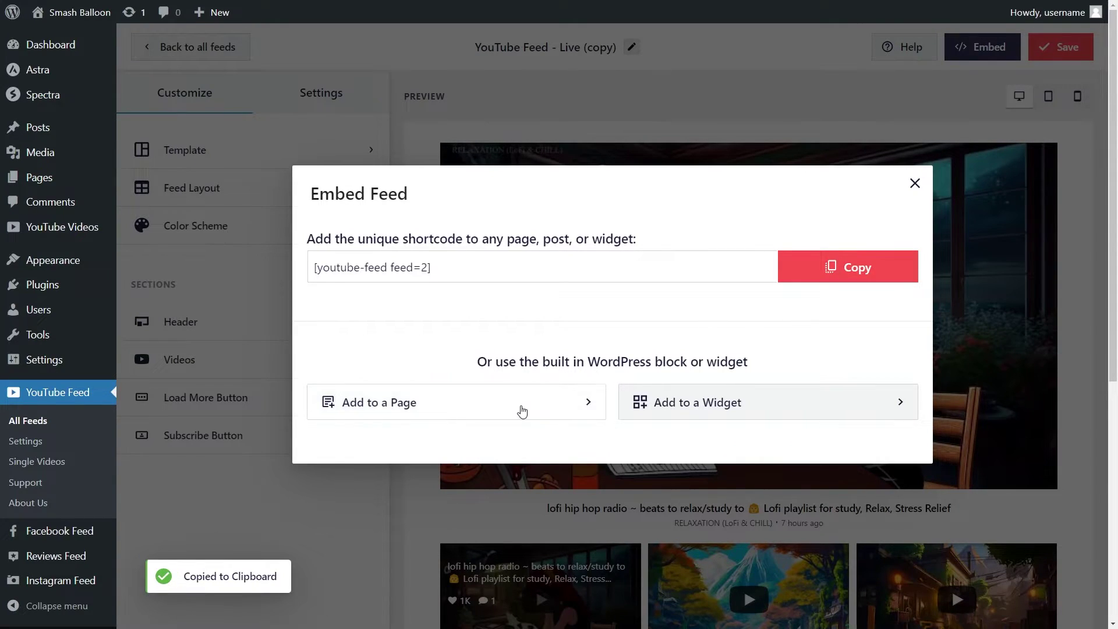
{"action": "left_click", "coordinate": [521, 407]}
{"action": "scroll", "coordinate": [521, 408], "scroll_direction": "down", "scroll_amount": 3}
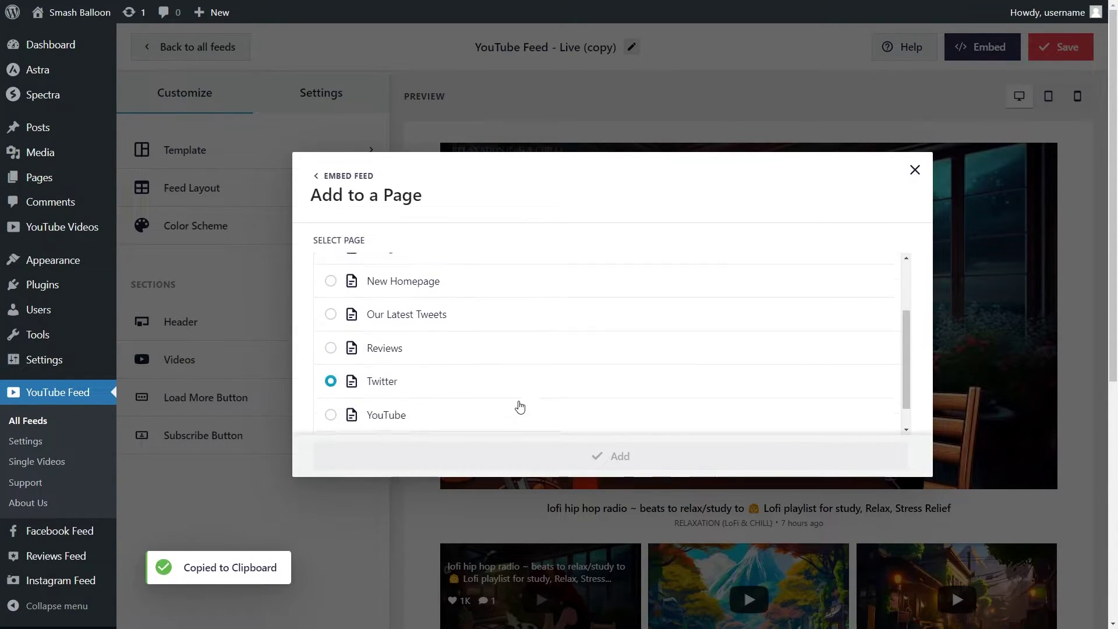
{"action": "left_click", "coordinate": [514, 397]}
{"action": "left_click", "coordinate": [591, 455]}
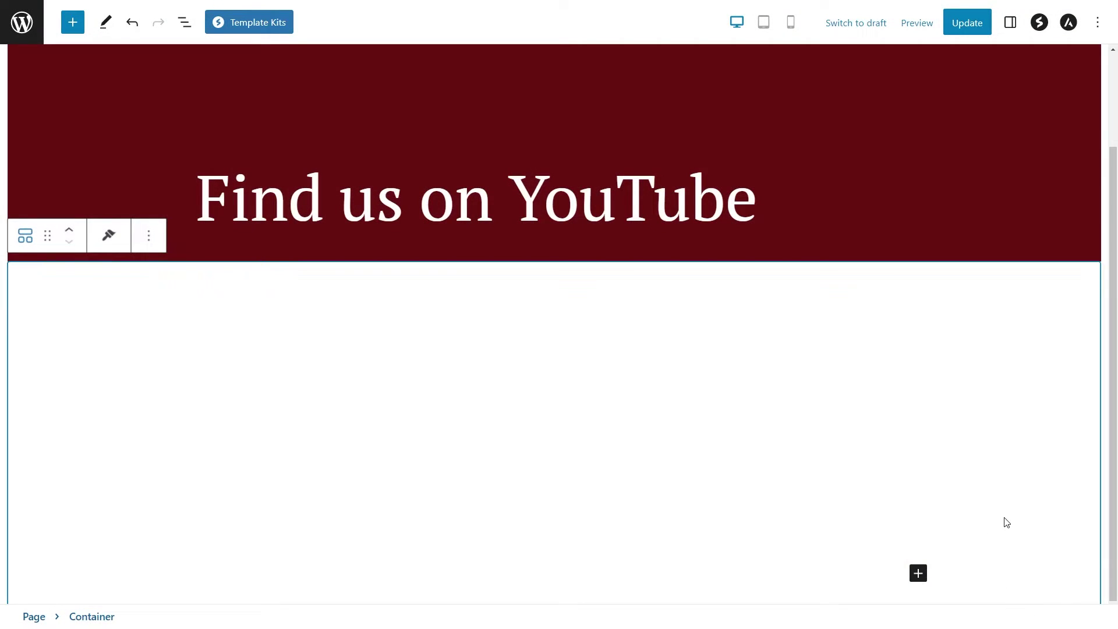
- Replace a pasted Shortcode block with the Feeds for YouTube block and update the page
{"action": "left_click", "coordinate": [919, 573]}
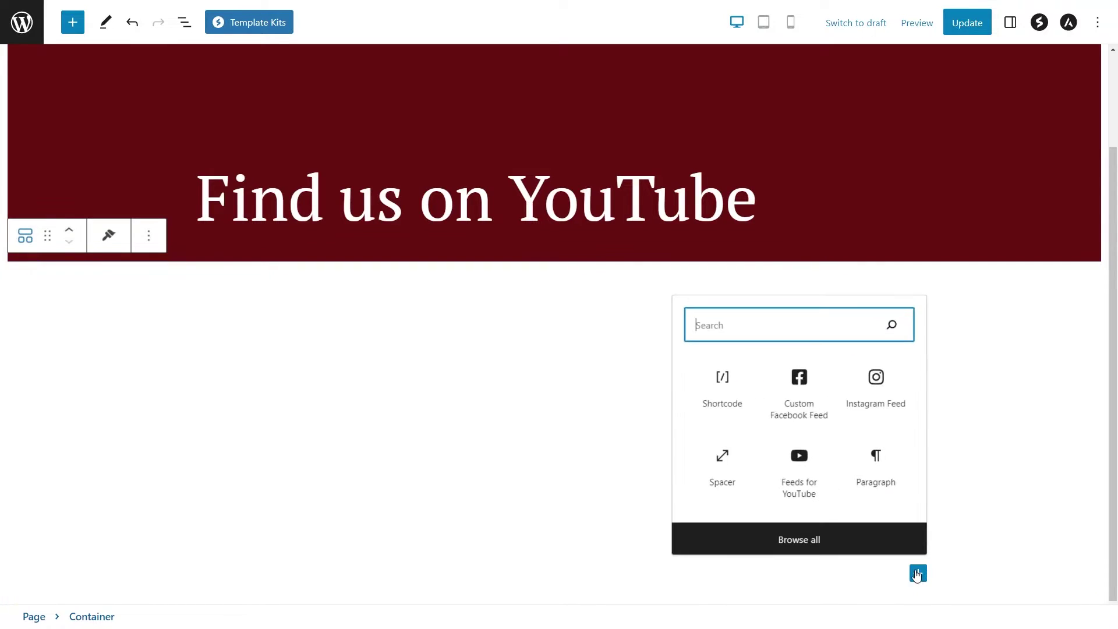
{"action": "left_click", "coordinate": [722, 390]}
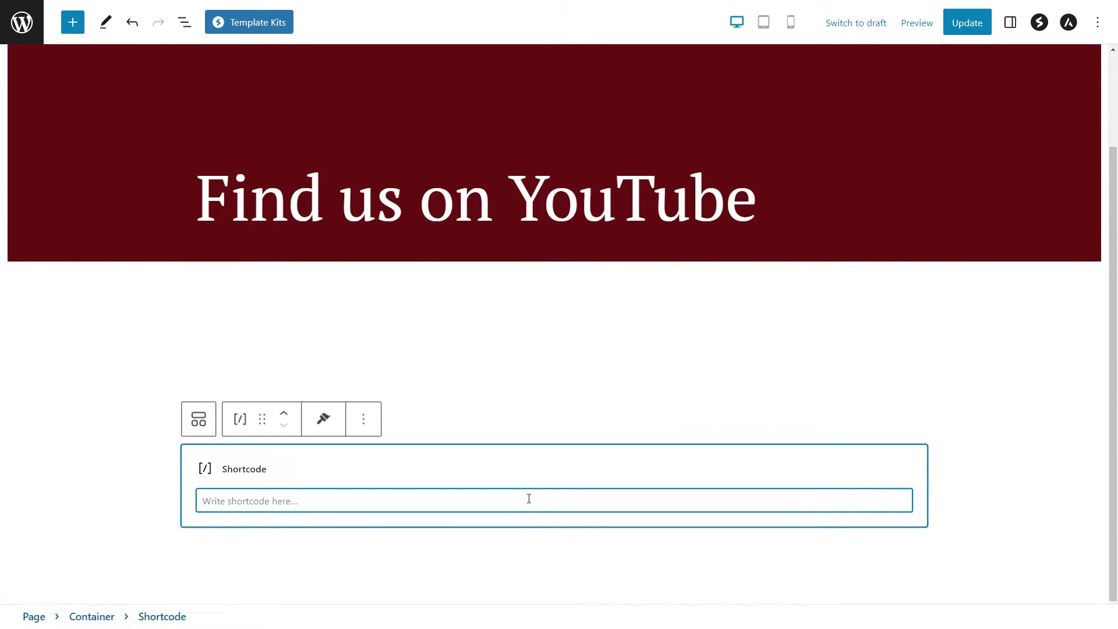
{"action": "key", "text": "ctrl+v"}
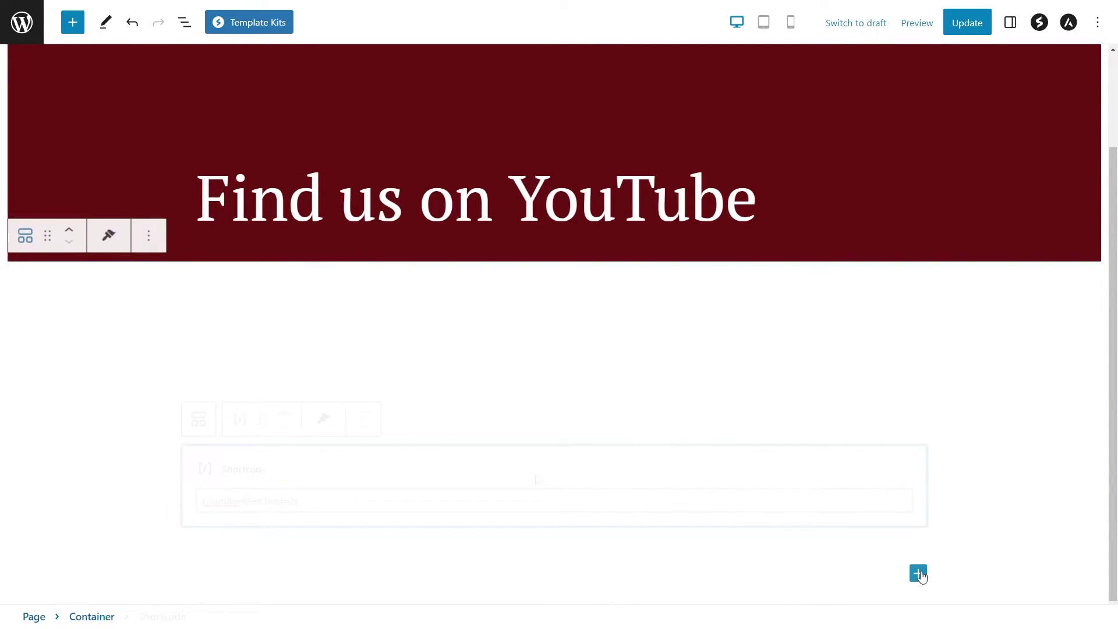
{"action": "left_click", "coordinate": [919, 573]}
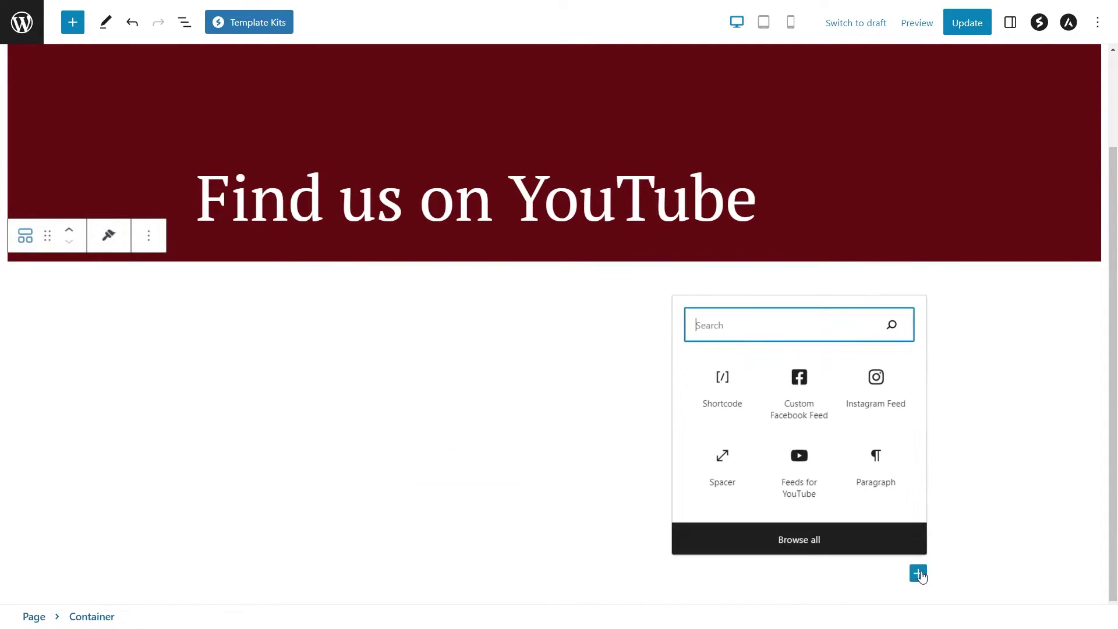
{"action": "left_click", "coordinate": [795, 469]}
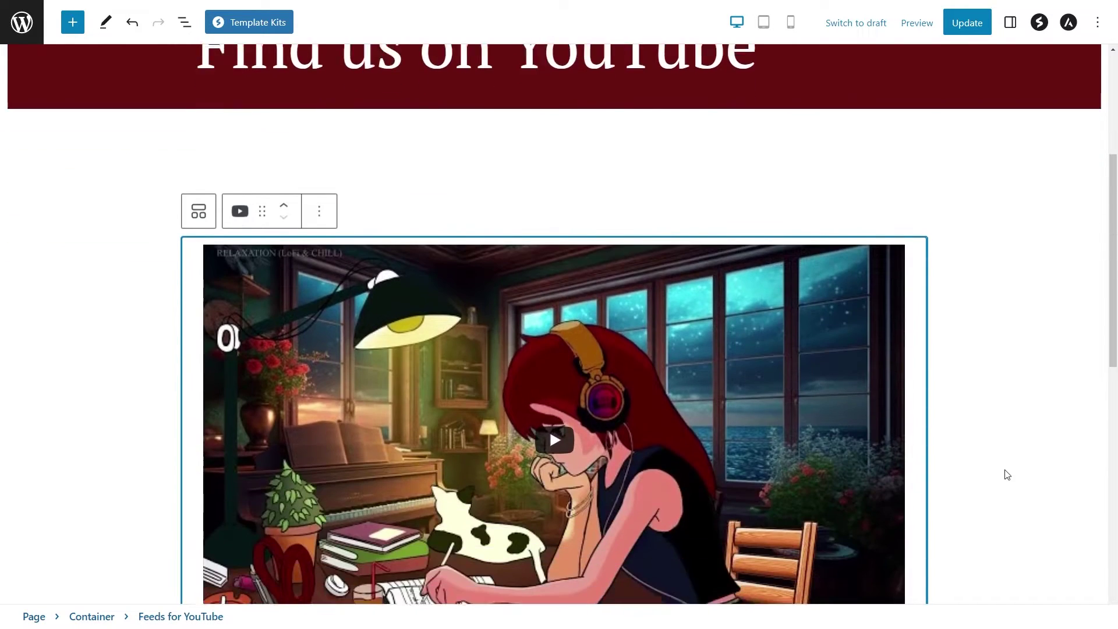
{"action": "scroll", "coordinate": [1008, 475], "scroll_direction": "down", "scroll_amount": 5}
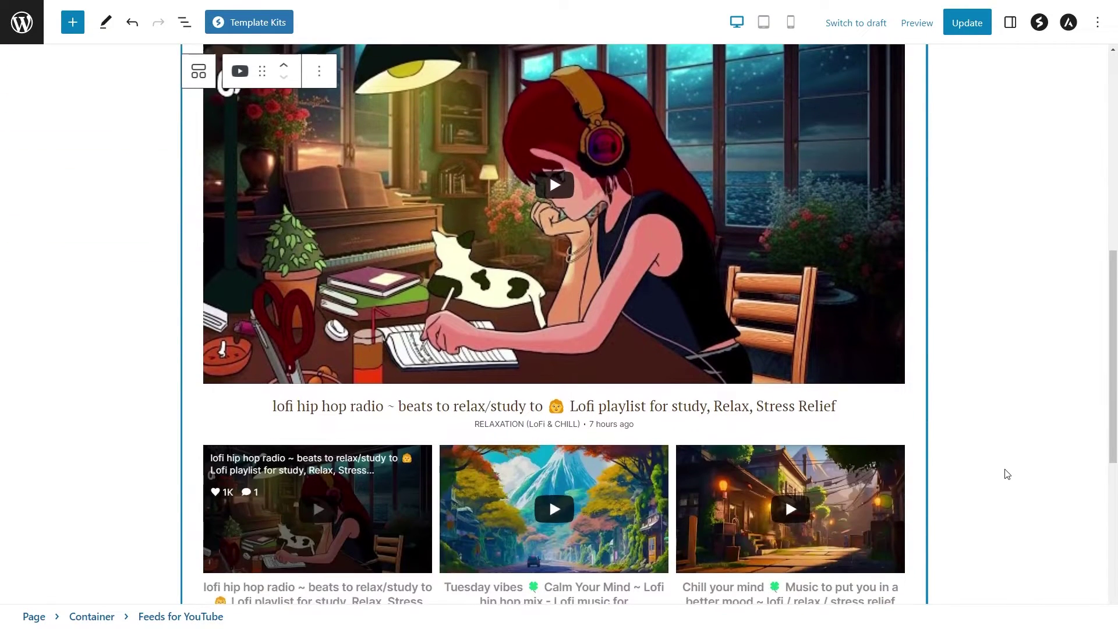
{"action": "scroll", "coordinate": [1003, 469], "scroll_direction": "down", "scroll_amount": 3}
{"action": "scroll", "coordinate": [1003, 468], "scroll_direction": "down", "scroll_amount": 3}
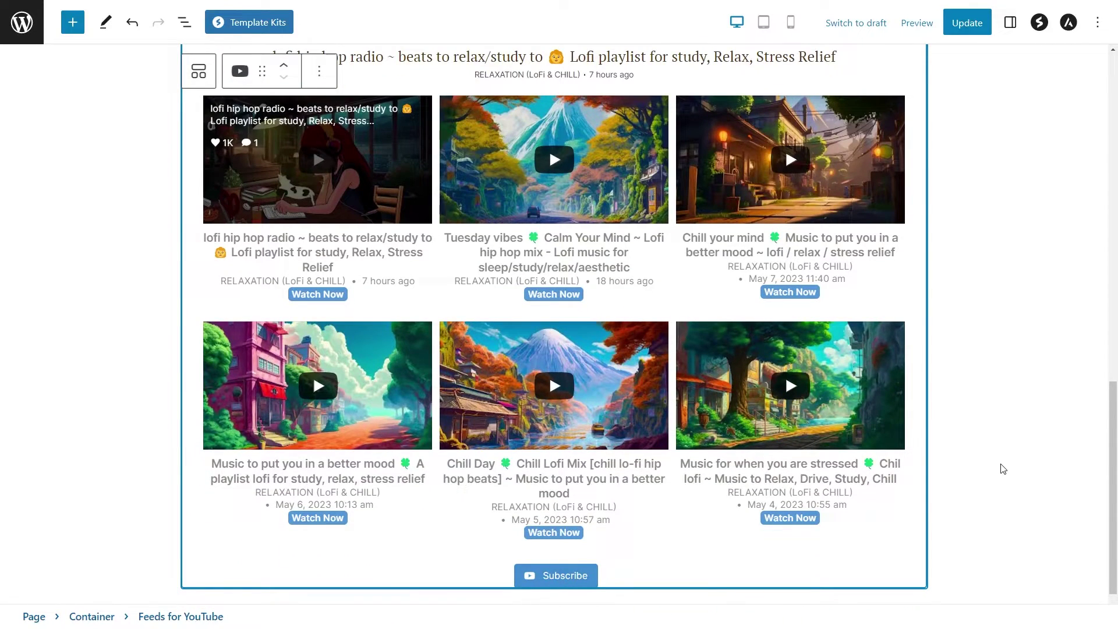
{"action": "left_click", "coordinate": [962, 26]}
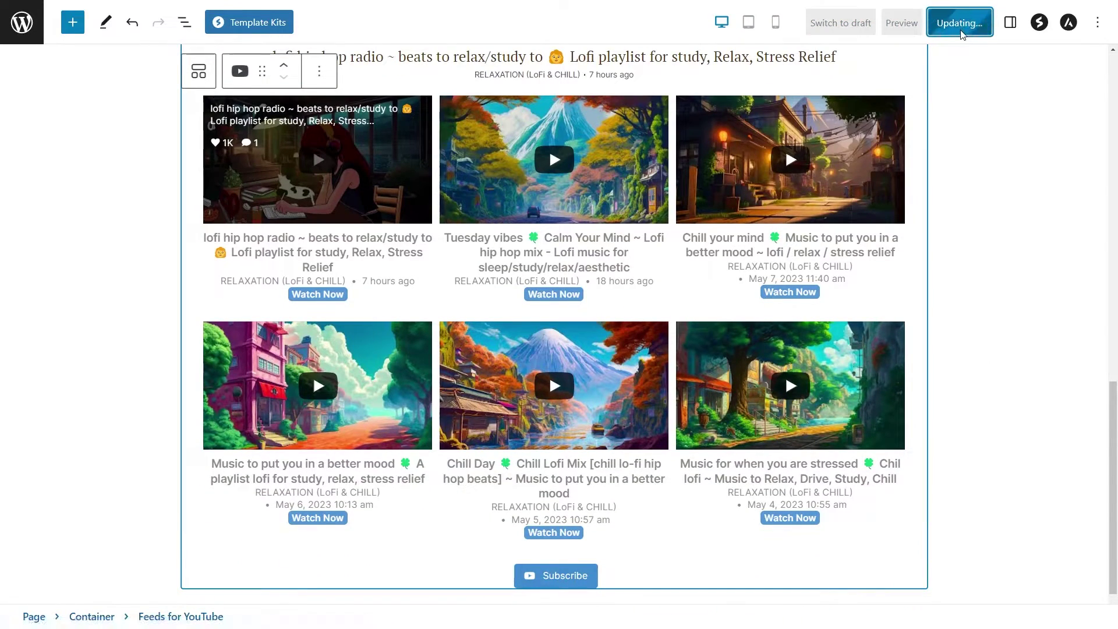
- View the updated page, scroll the gallery feed, and play the Tuesday vibes video
{"action": "left_click", "coordinate": [139, 579]}
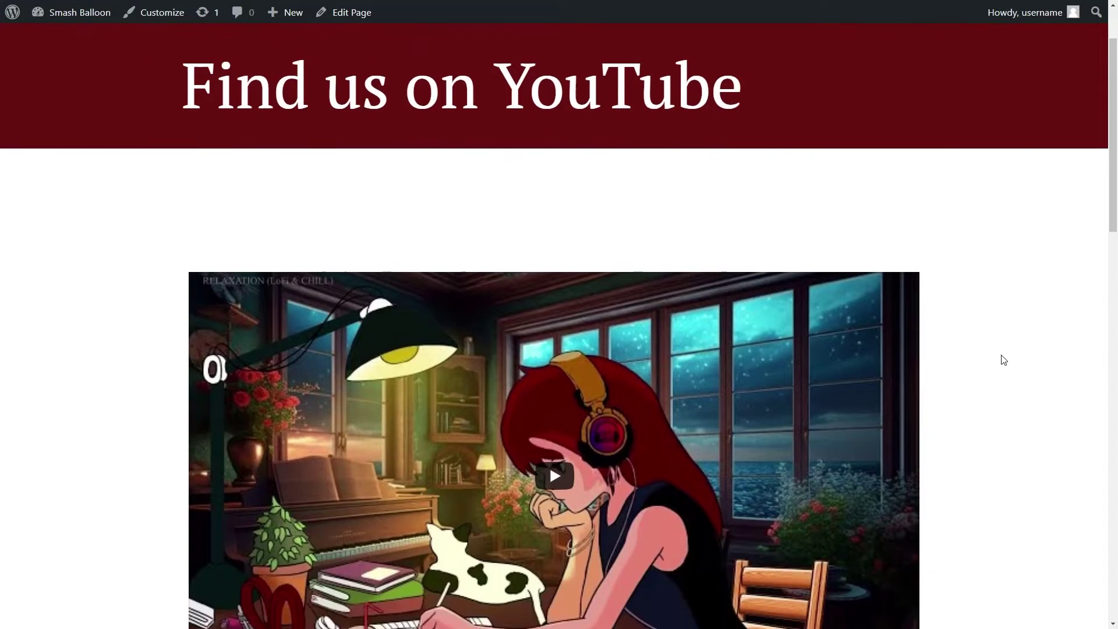
{"action": "scroll", "coordinate": [1003, 359], "scroll_direction": "down", "scroll_amount": 7}
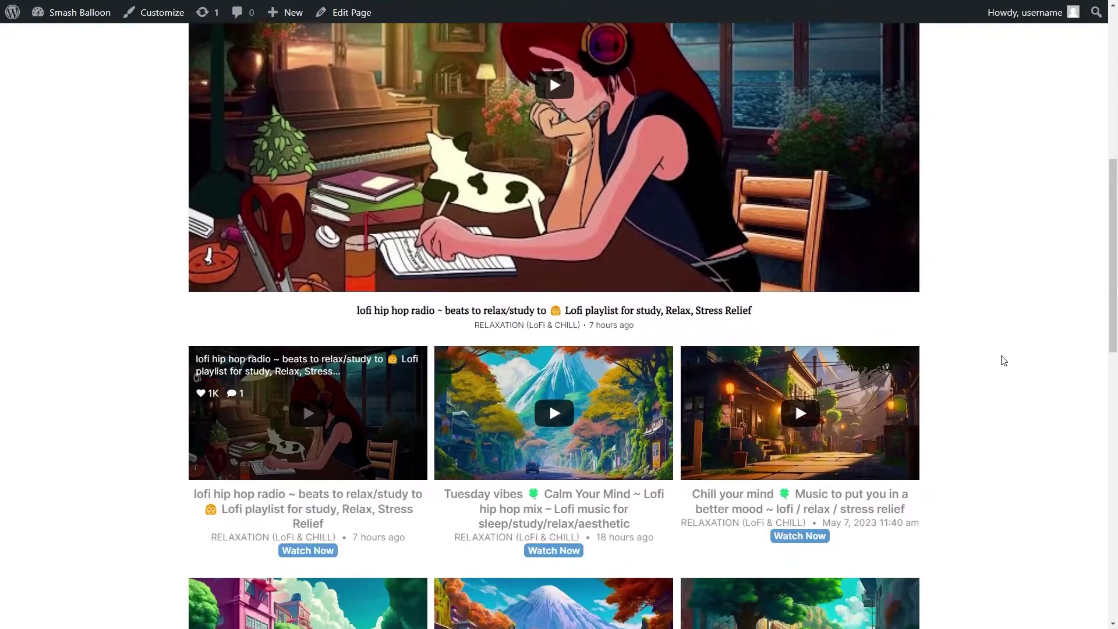
{"action": "scroll", "coordinate": [1003, 361], "scroll_direction": "down", "scroll_amount": 4}
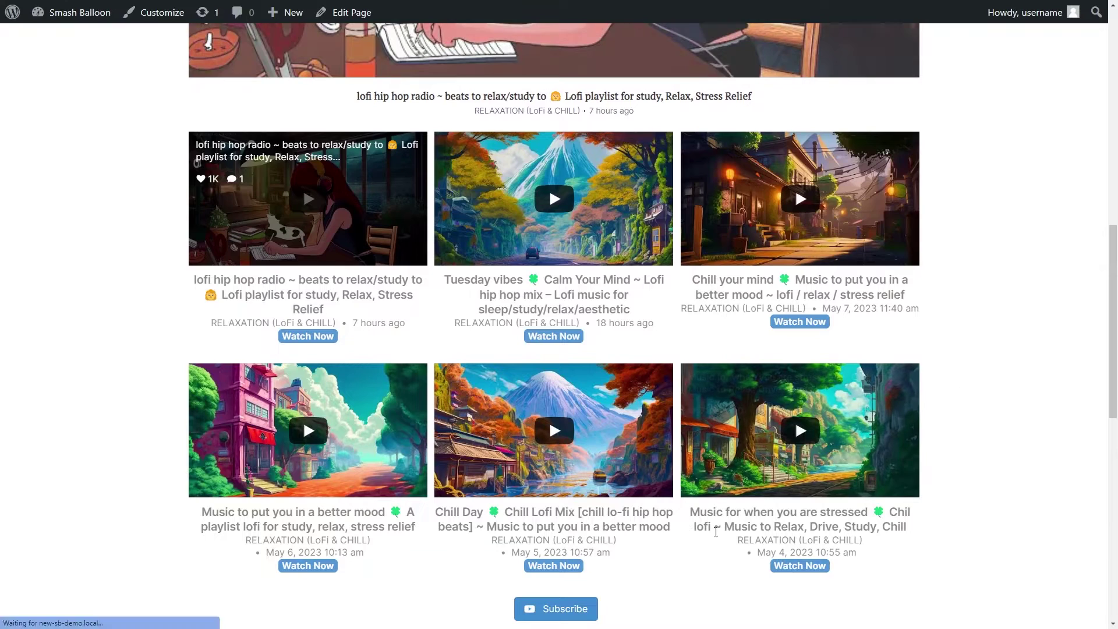
{"action": "scroll", "coordinate": [715, 531], "scroll_direction": "down", "scroll_amount": 1}
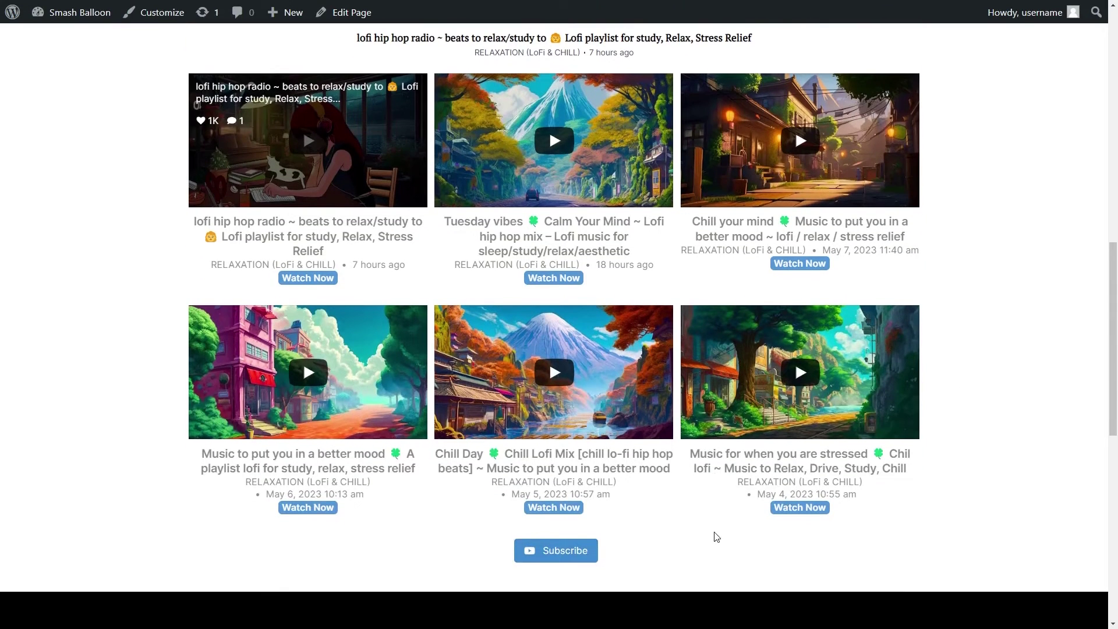
{"action": "scroll", "coordinate": [717, 535], "scroll_direction": "up", "scroll_amount": 6}
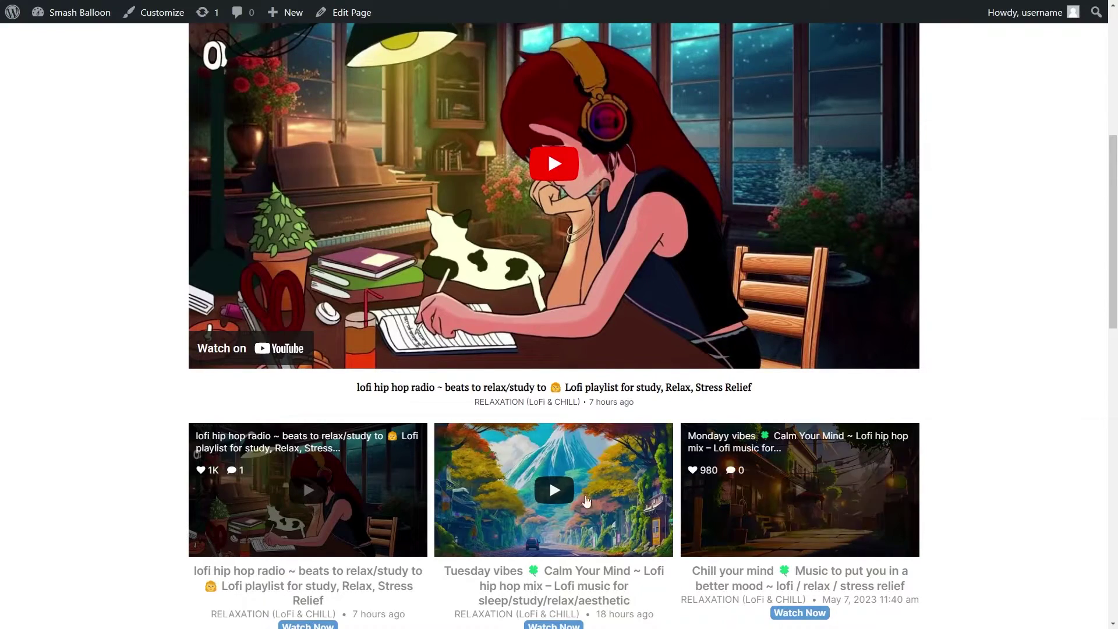
{"action": "left_click", "coordinate": [551, 492]}
{"action": "scroll", "coordinate": [1015, 446], "scroll_direction": "up", "scroll_amount": 3}
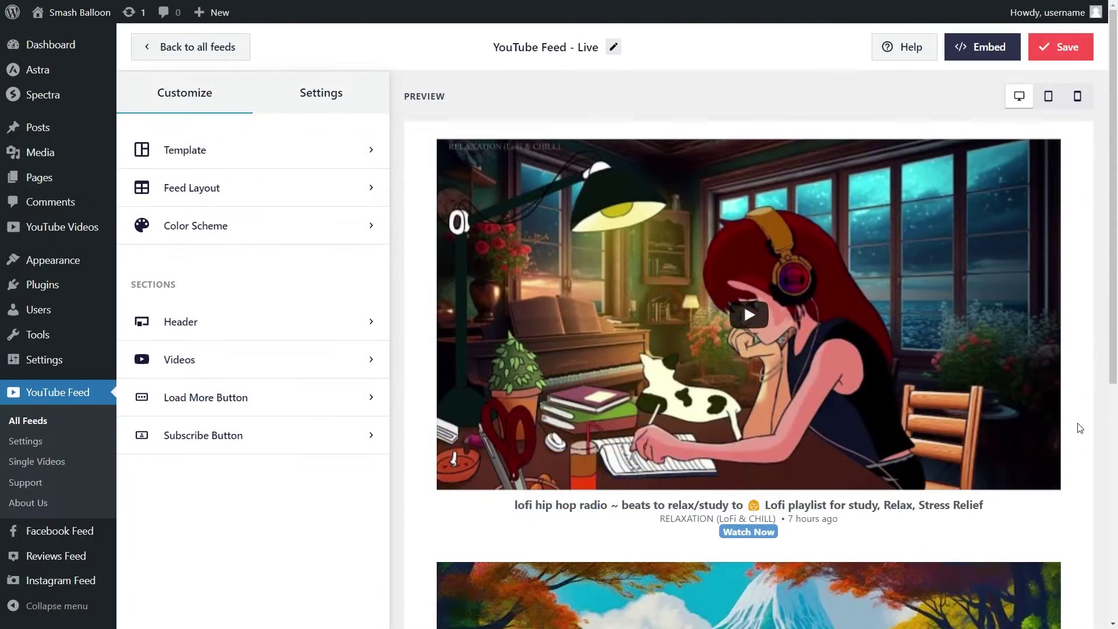
- Copy the Live feed's shortcode from Embed and choose Add to a Widget
{"action": "scroll", "coordinate": [1081, 428], "scroll_direction": "down", "scroll_amount": 5}
{"action": "scroll", "coordinate": [1081, 428], "scroll_direction": "down", "scroll_amount": 3}
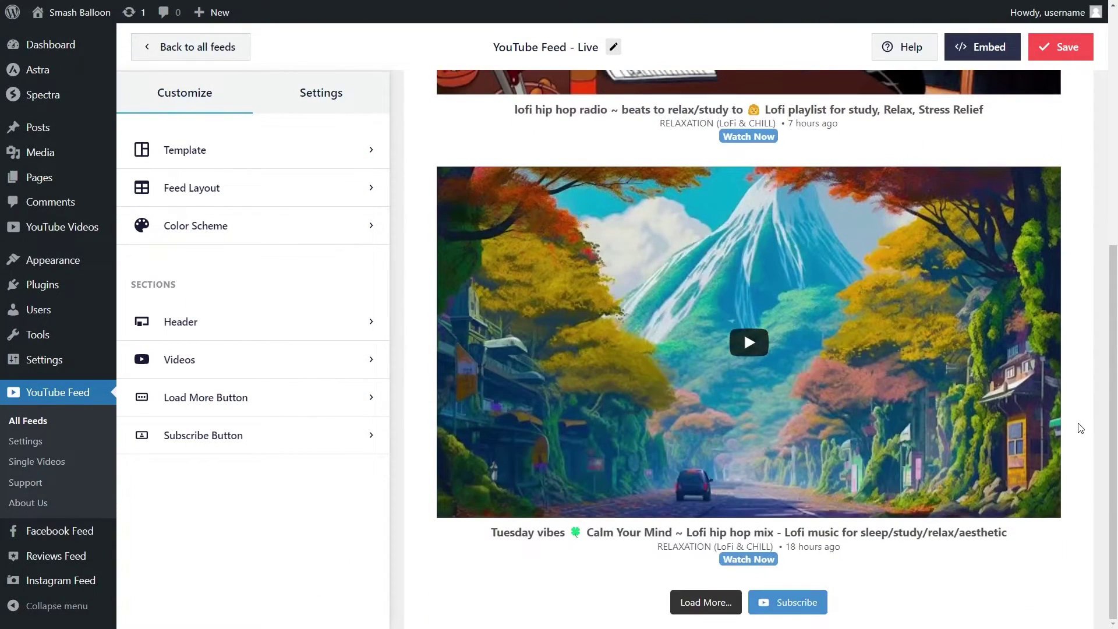
{"action": "scroll", "coordinate": [1080, 428], "scroll_direction": "up", "scroll_amount": 6}
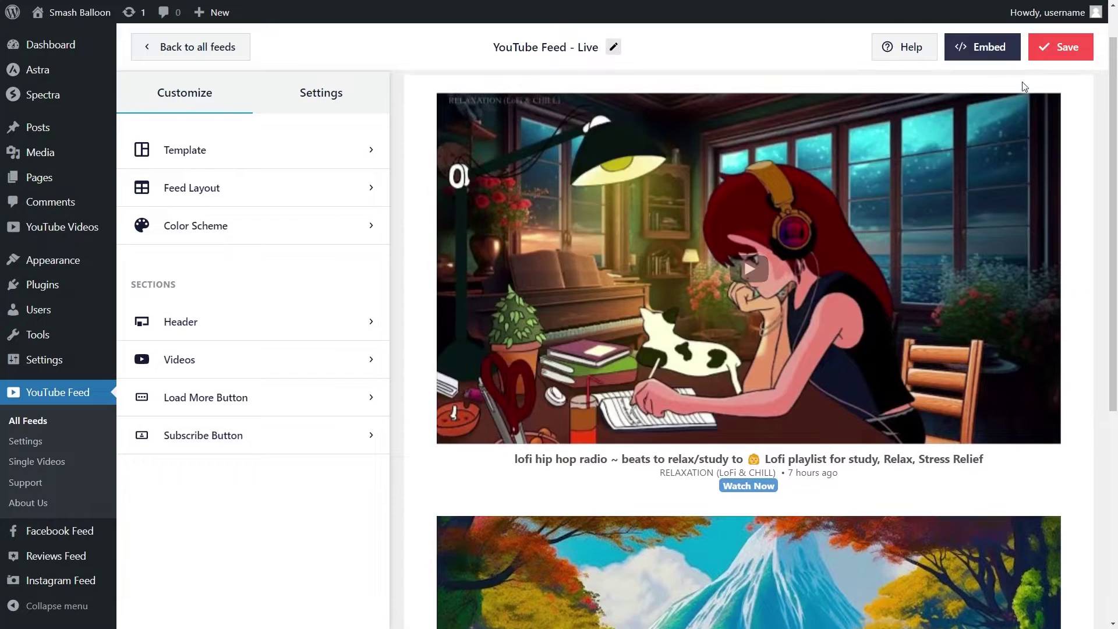
{"action": "left_click", "coordinate": [997, 51]}
{"action": "left_click", "coordinate": [844, 267]}
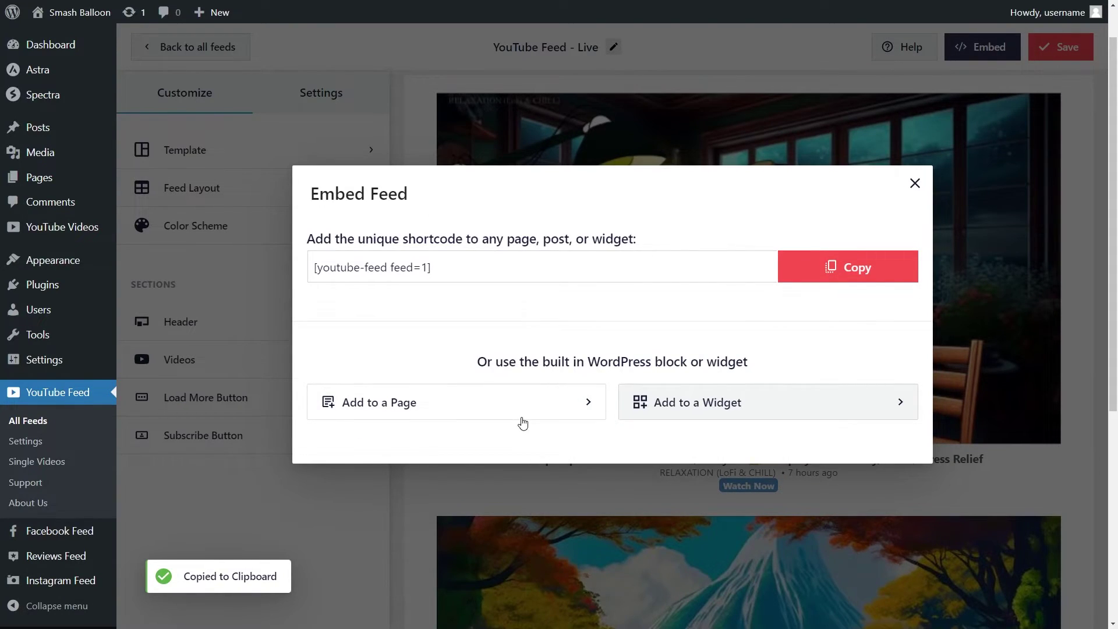
{"action": "left_click", "coordinate": [784, 407]}
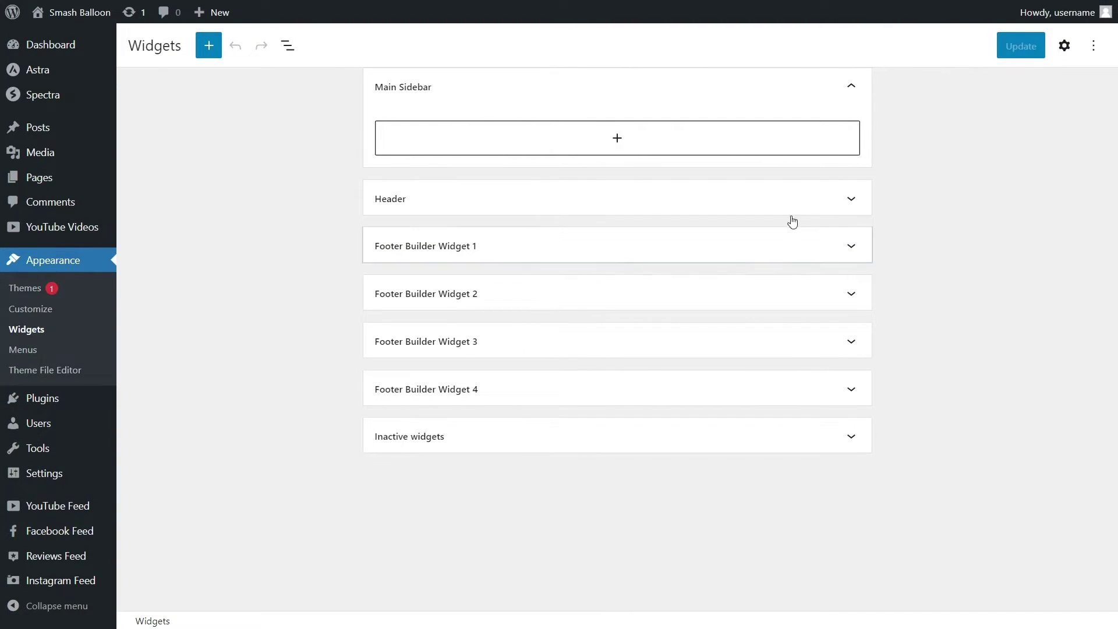
- Add a Shortcode block with the feed shortcode to Main Sidebar, then delete it
{"action": "left_click", "coordinate": [617, 139]}
{"action": "left_click", "coordinate": [540, 254]}
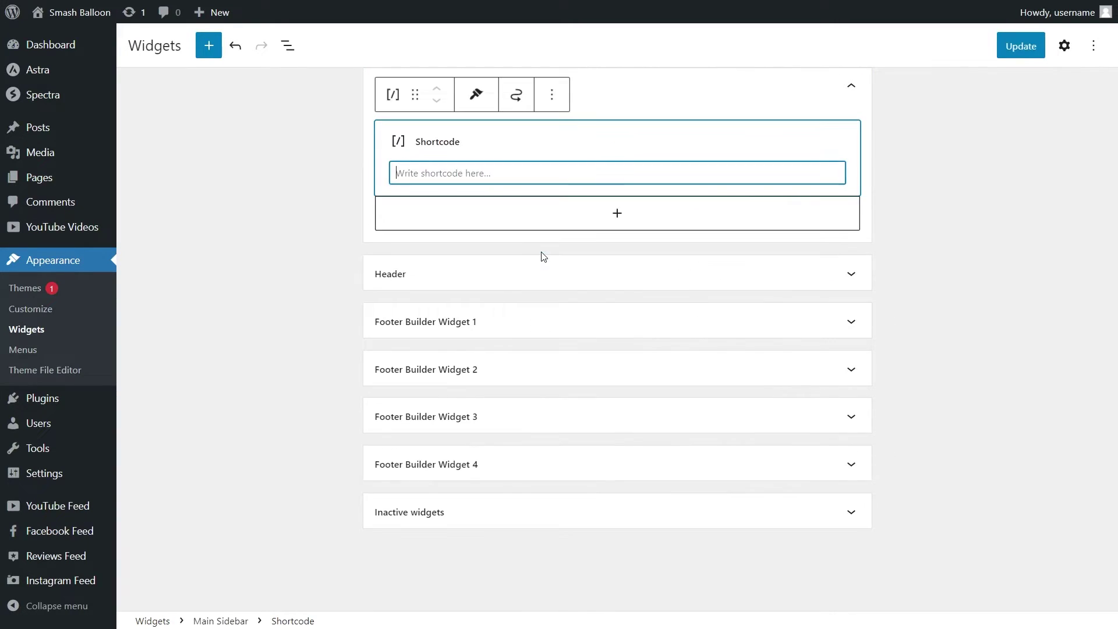
{"action": "key", "text": "ctrl+v"}
{"action": "left_click", "coordinate": [528, 158]}
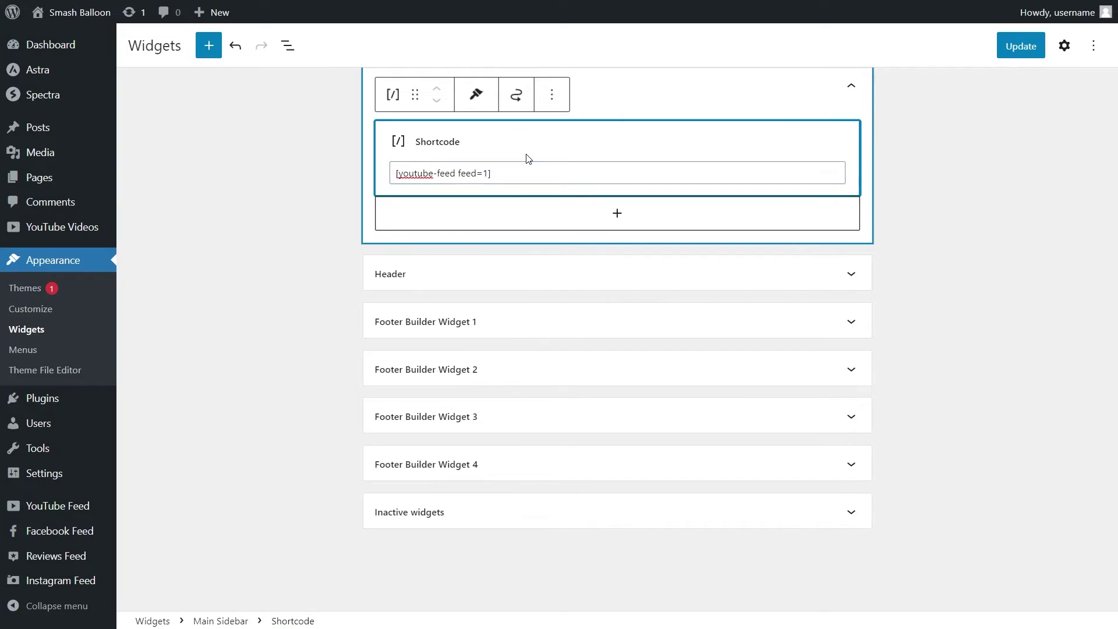
{"action": "key", "text": "Delete"}
- Insert the Feeds for YouTube block into Main Sidebar and update the widgets
{"action": "left_click", "coordinate": [616, 140]}
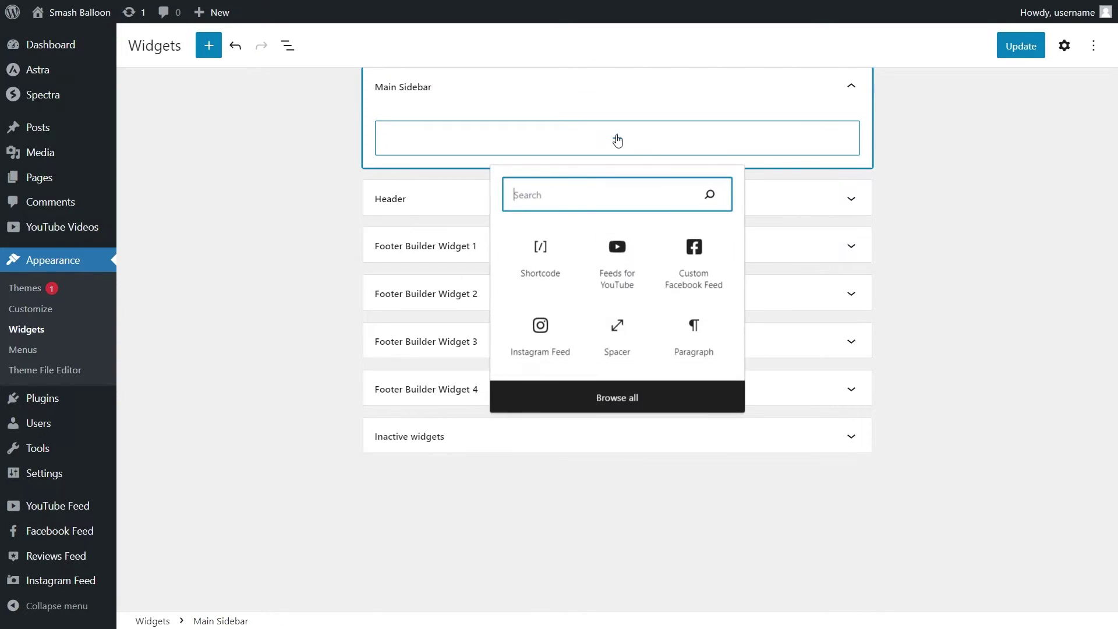
{"action": "left_click", "coordinate": [630, 250]}
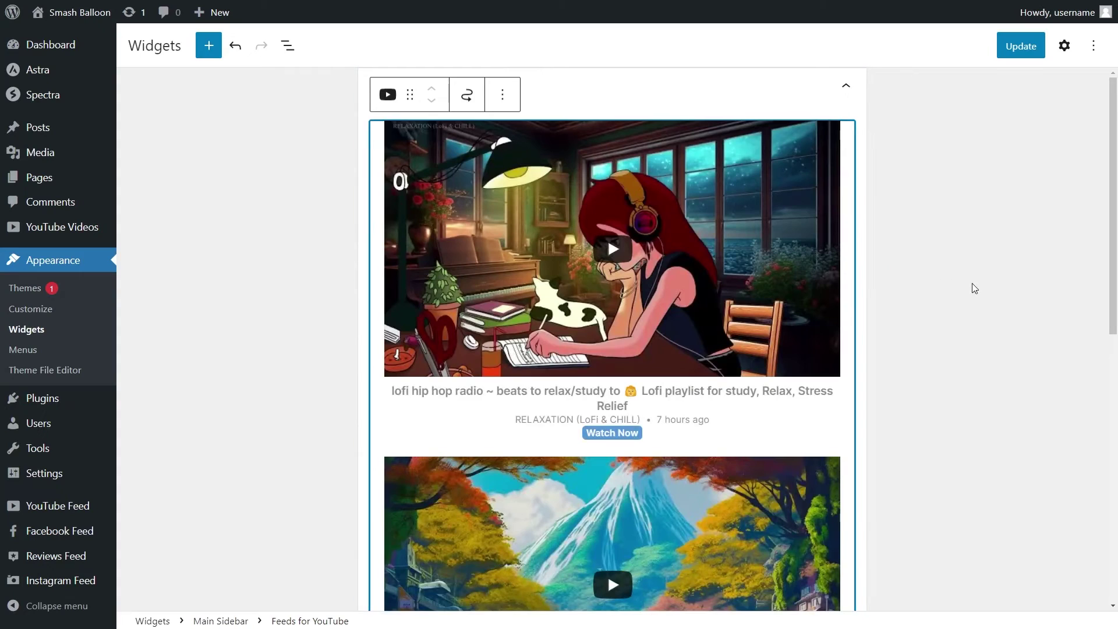
{"action": "scroll", "coordinate": [975, 287], "scroll_direction": "down", "scroll_amount": 3}
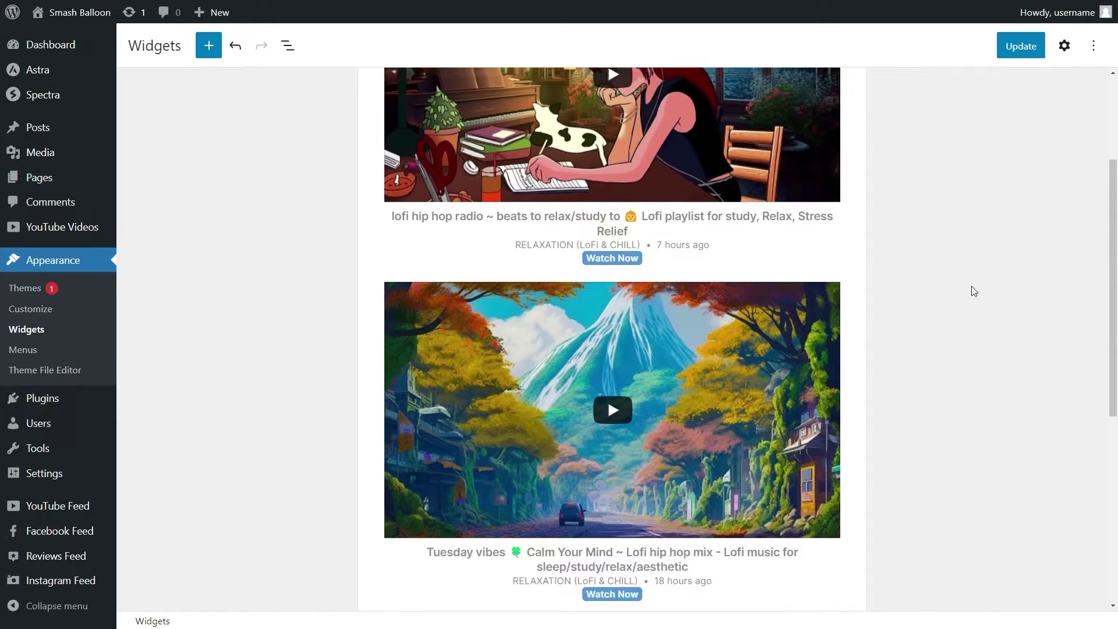
{"action": "left_click", "coordinate": [1015, 50]}
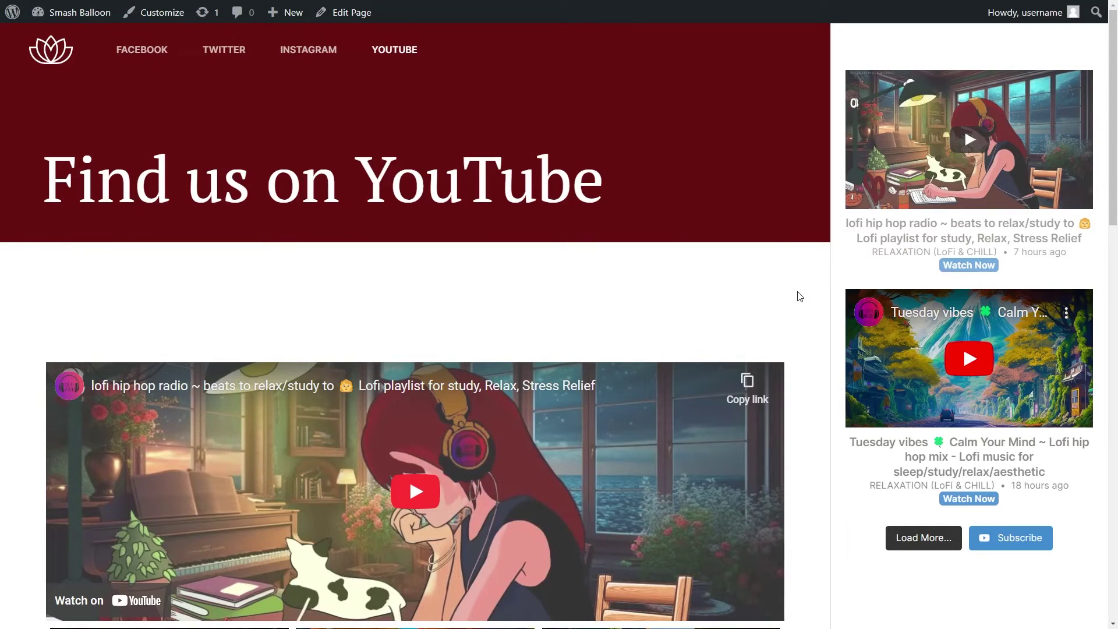
- Scroll the live page's grid and play Tuesday vibes in the sidebar feed
{"action": "scroll", "coordinate": [800, 297], "scroll_direction": "down", "scroll_amount": 5}
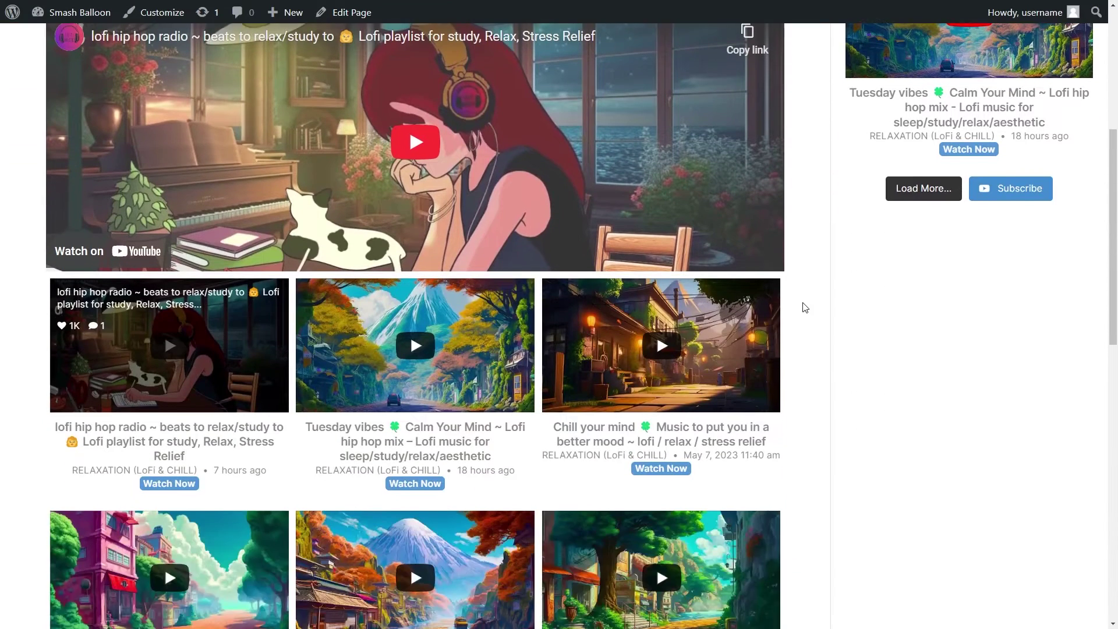
{"action": "scroll", "coordinate": [808, 309], "scroll_direction": "down", "scroll_amount": 3}
{"action": "scroll", "coordinate": [808, 310], "scroll_direction": "up", "scroll_amount": 9}
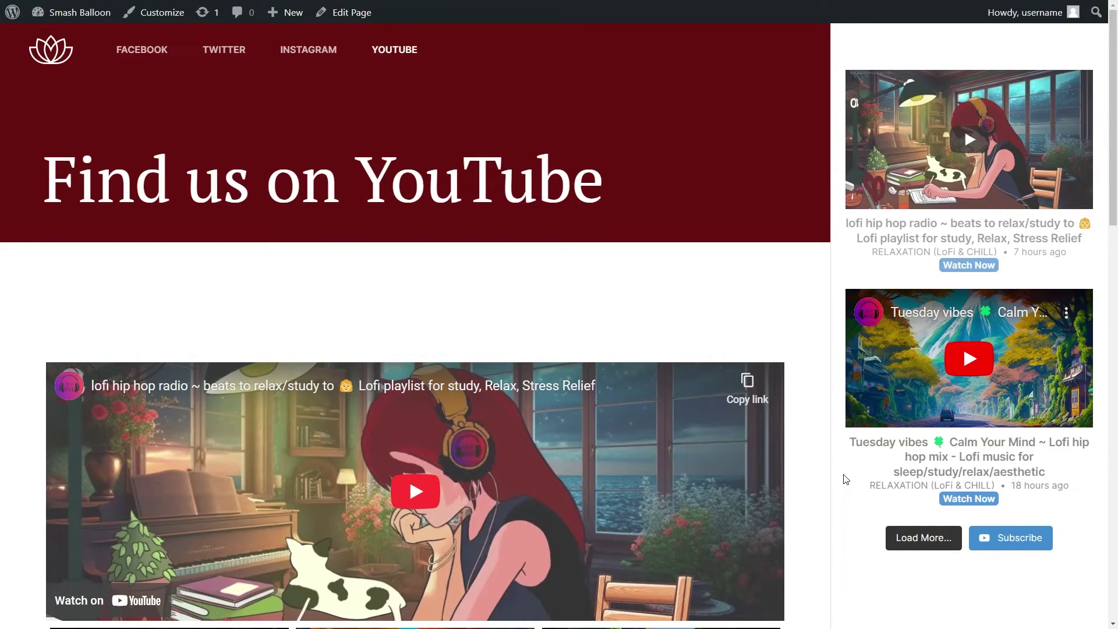
{"action": "left_click", "coordinate": [964, 368]}
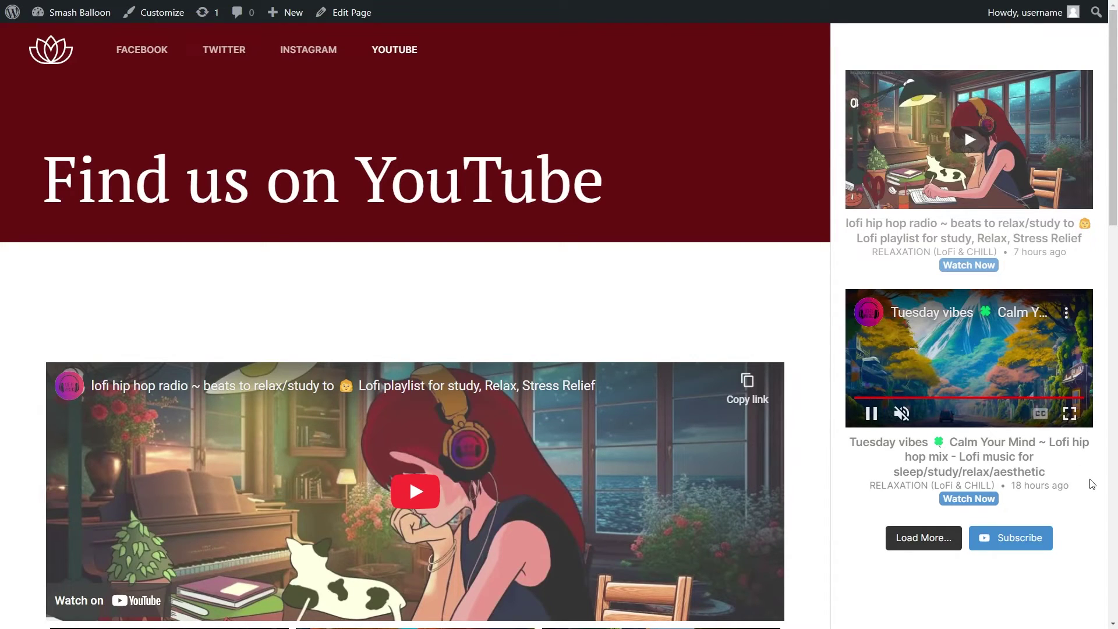
- Load more videos into the sidebar feed and scroll through them
{"action": "left_click", "coordinate": [927, 538]}
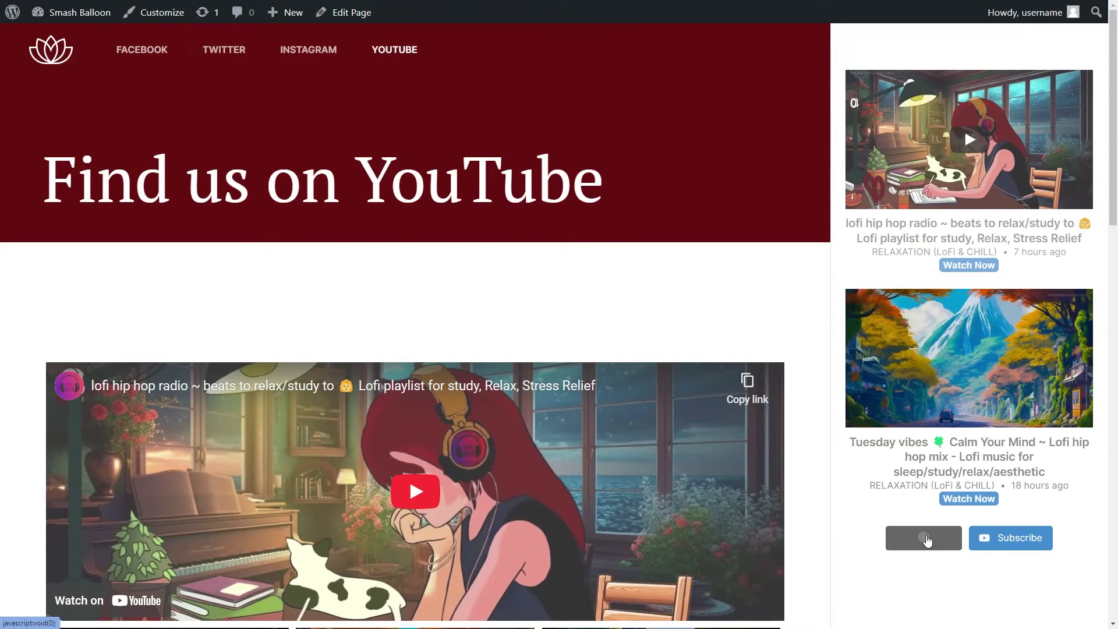
{"action": "scroll", "coordinate": [1100, 514], "scroll_direction": "down", "scroll_amount": 5}
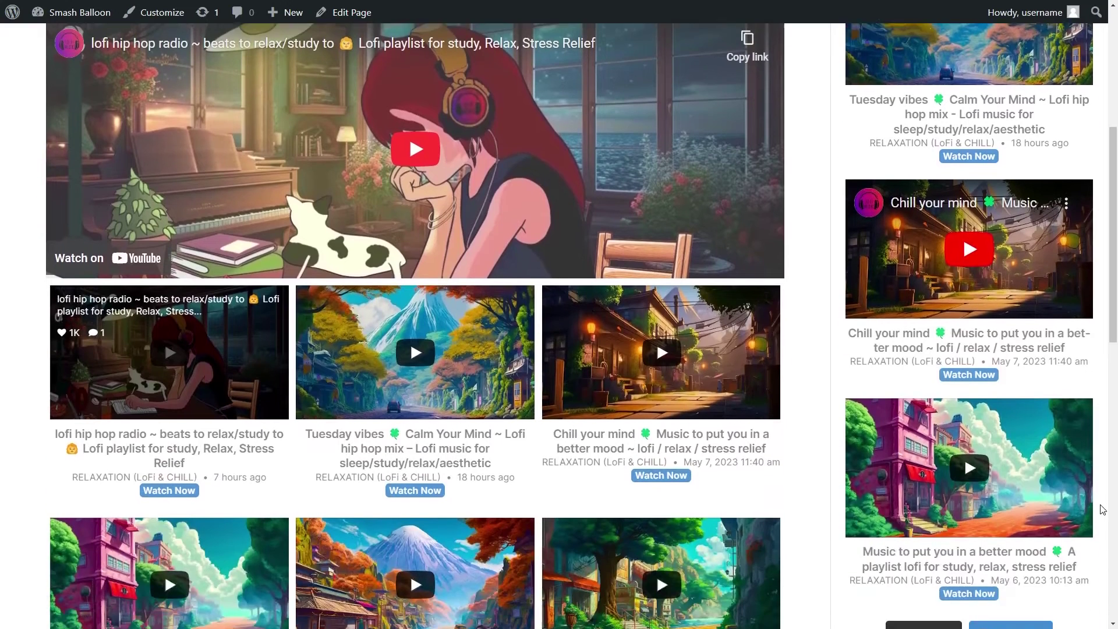
{"action": "scroll", "coordinate": [1103, 511], "scroll_direction": "down", "scroll_amount": 2}
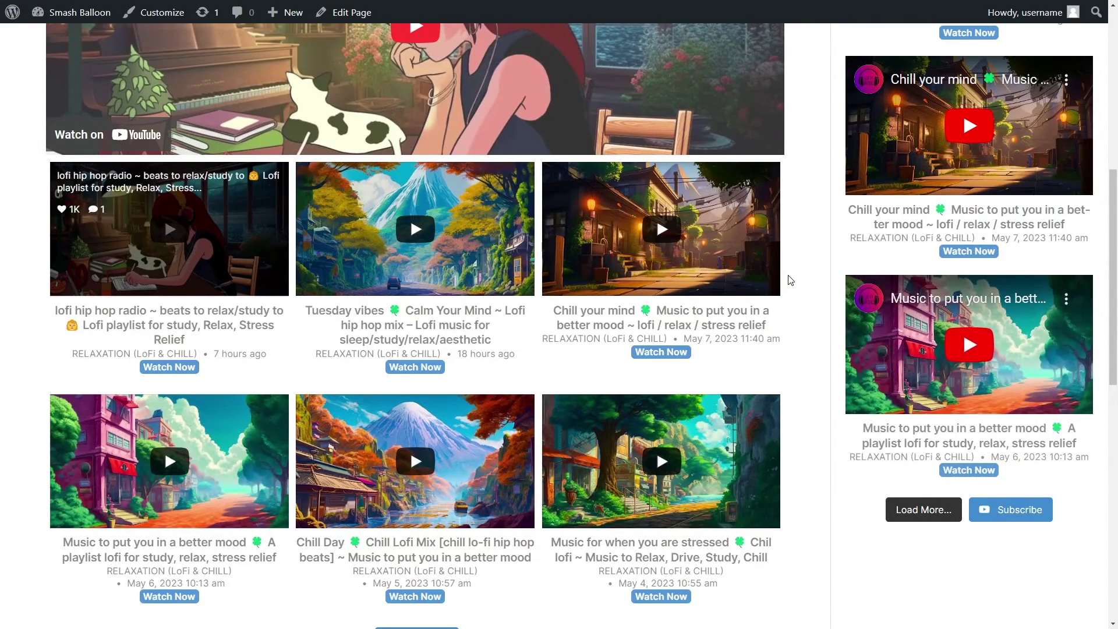
{"action": "scroll", "coordinate": [819, 305], "scroll_direction": "up", "scroll_amount": 8}
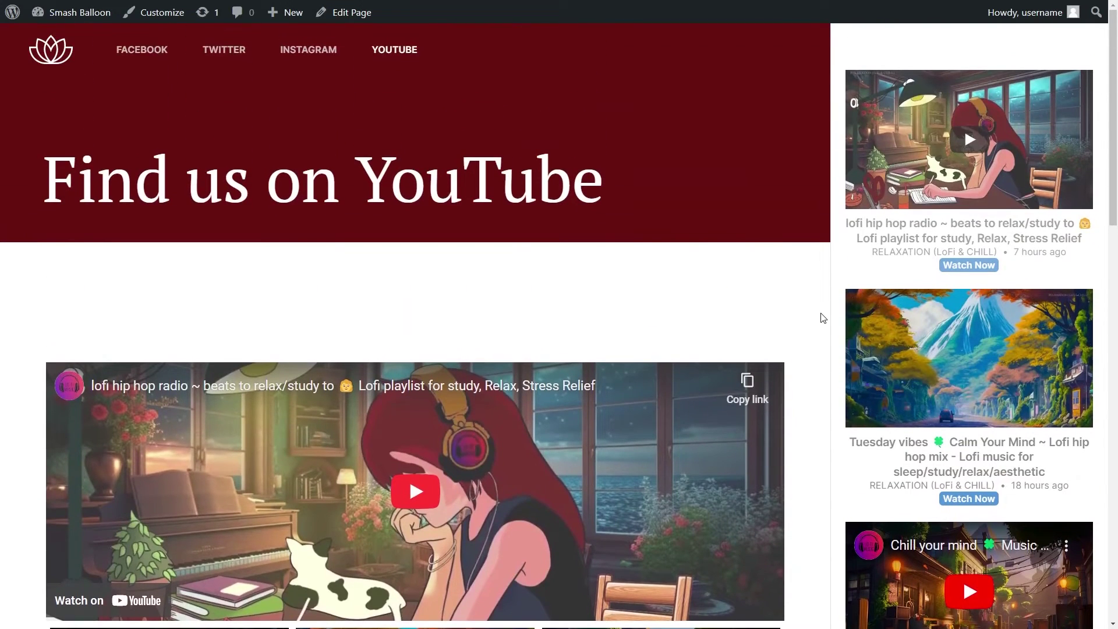